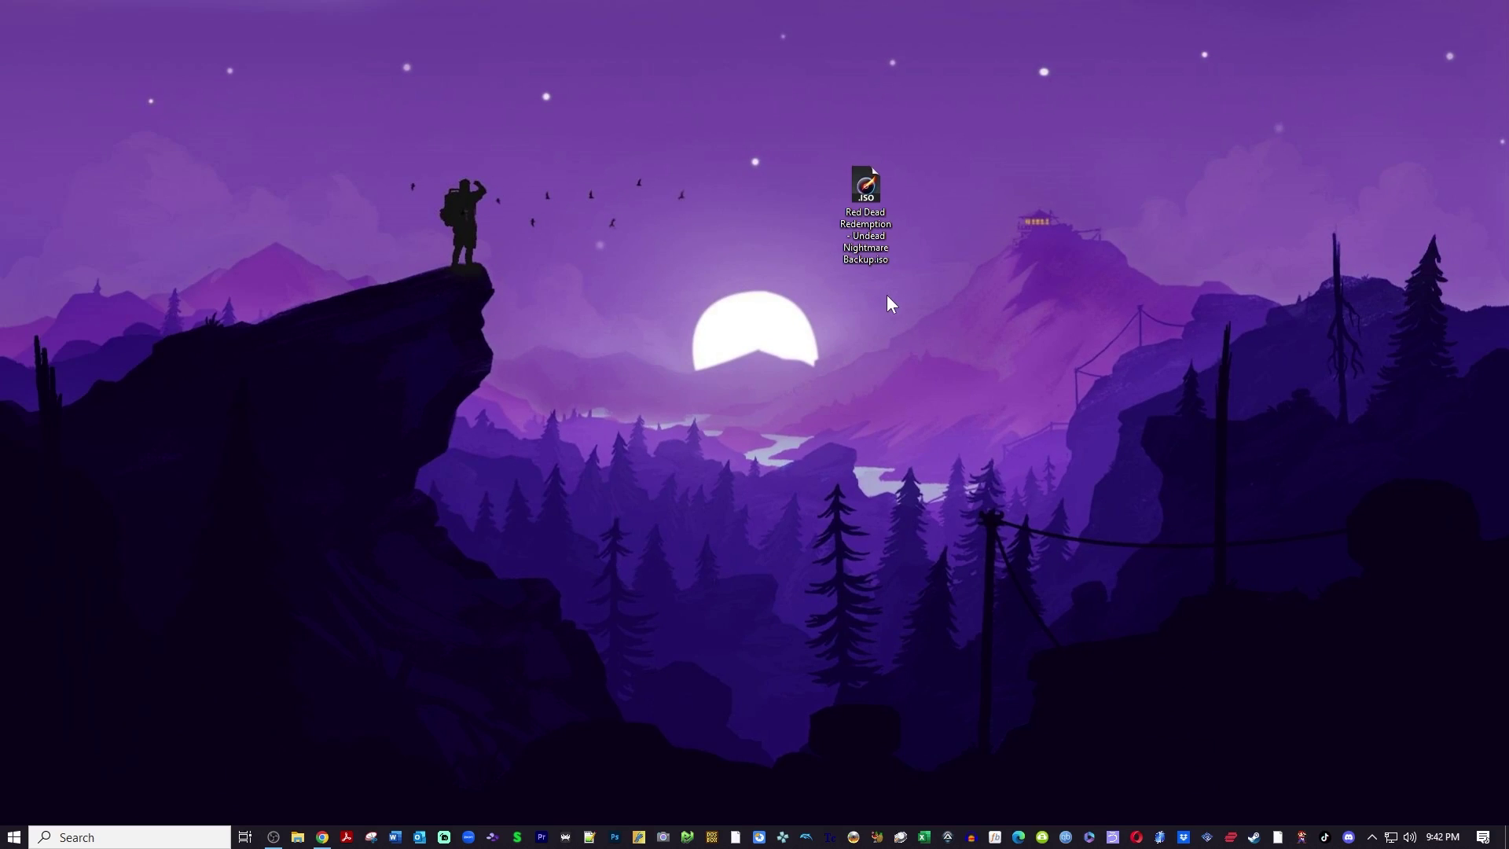
Download the master Windows build xenia_master.zip from xenia.jp, then minimize Chrome.
left_click(323, 838)
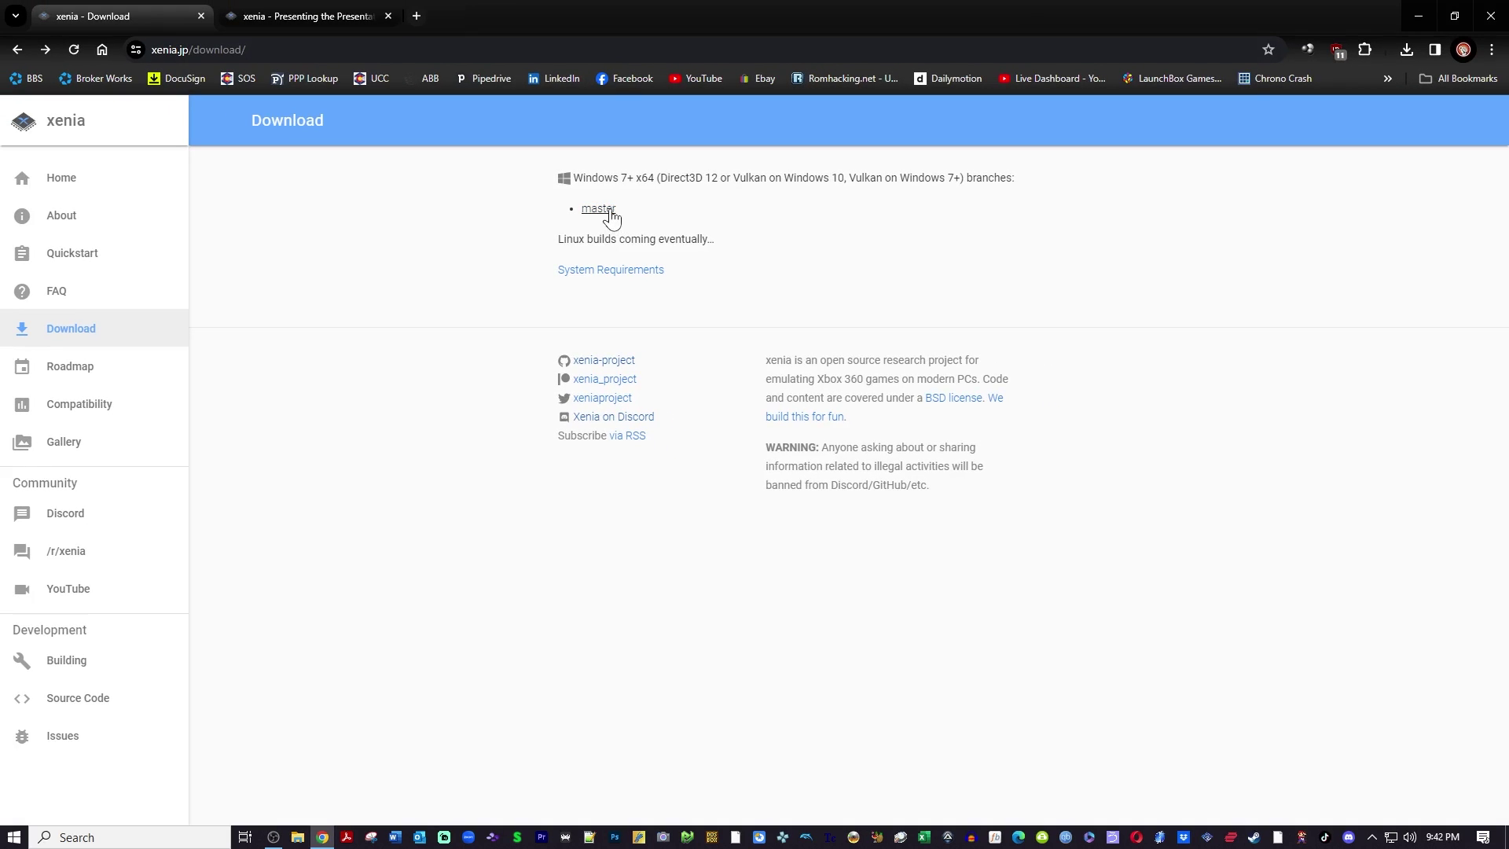
left_click(613, 212)
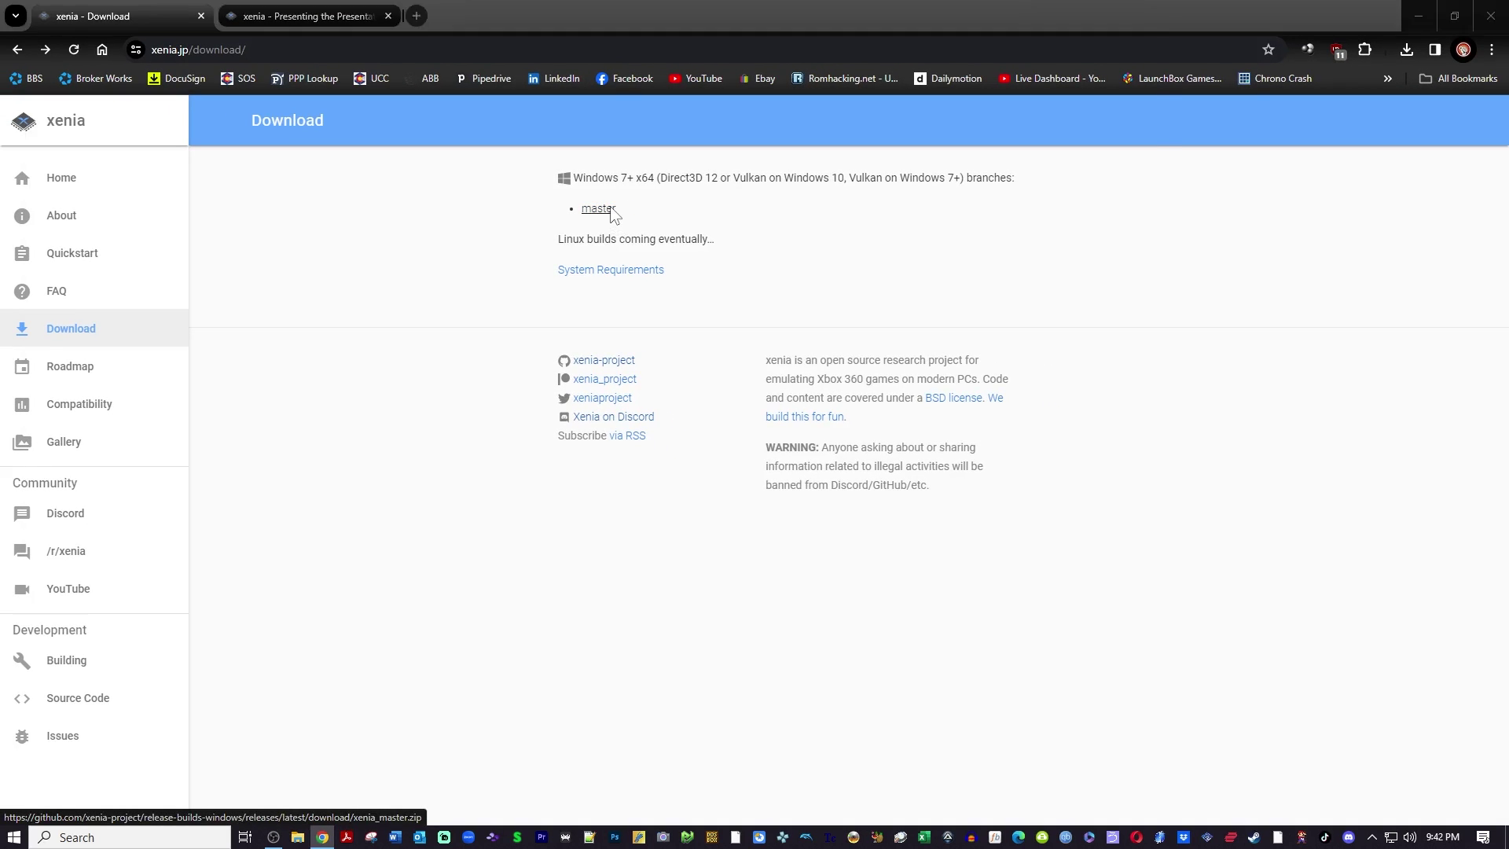
left_click(1043, 698)
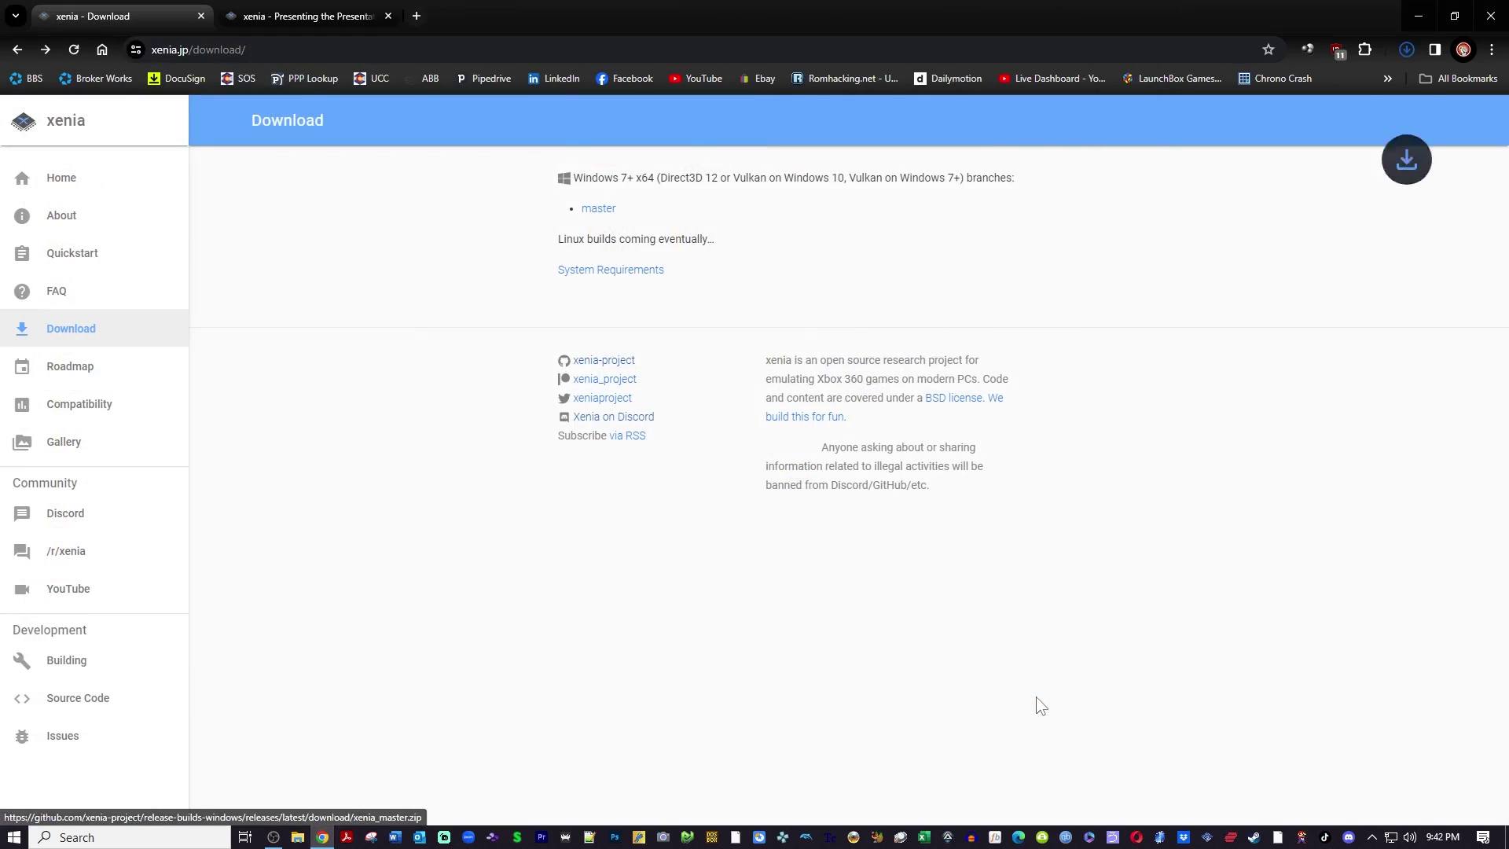
left_click(1411, 11)
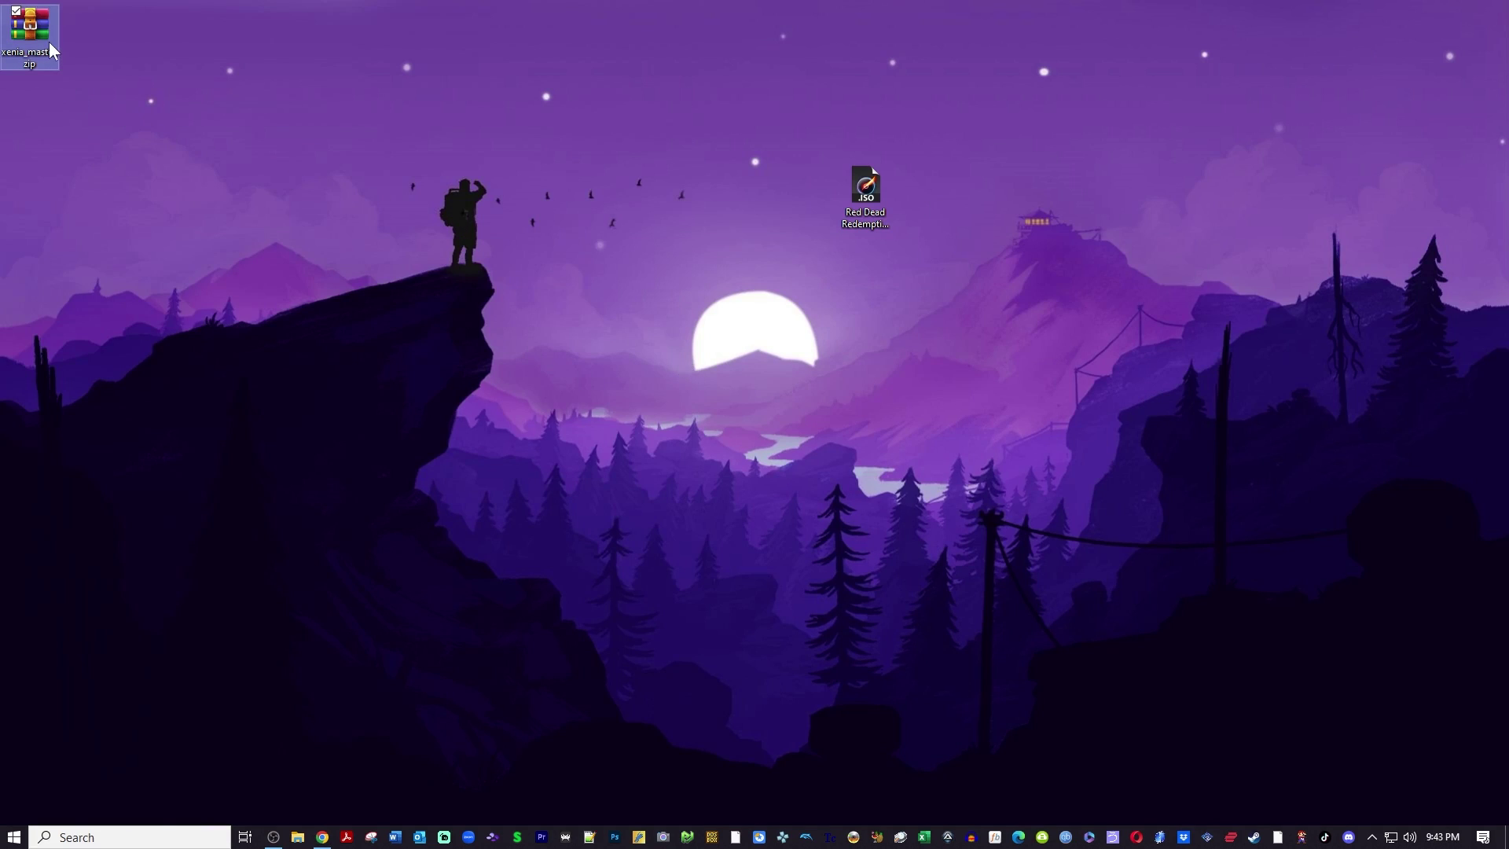
Extract xenia_master.zip into a xenia_master folder and delete the archive.
left_click_drag(561, 206, 629, 245)
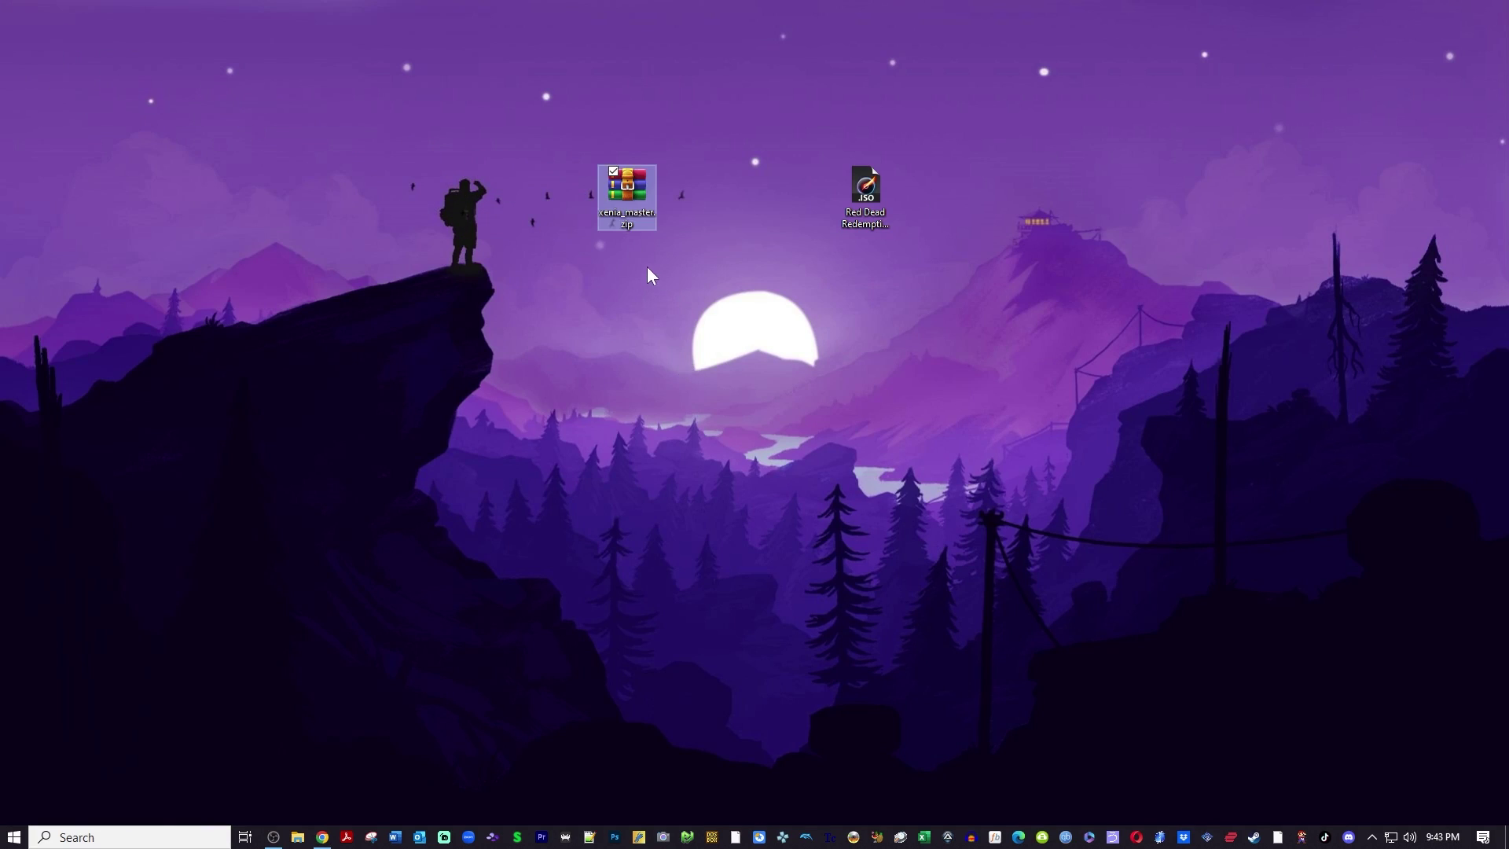
right_click(622, 209)
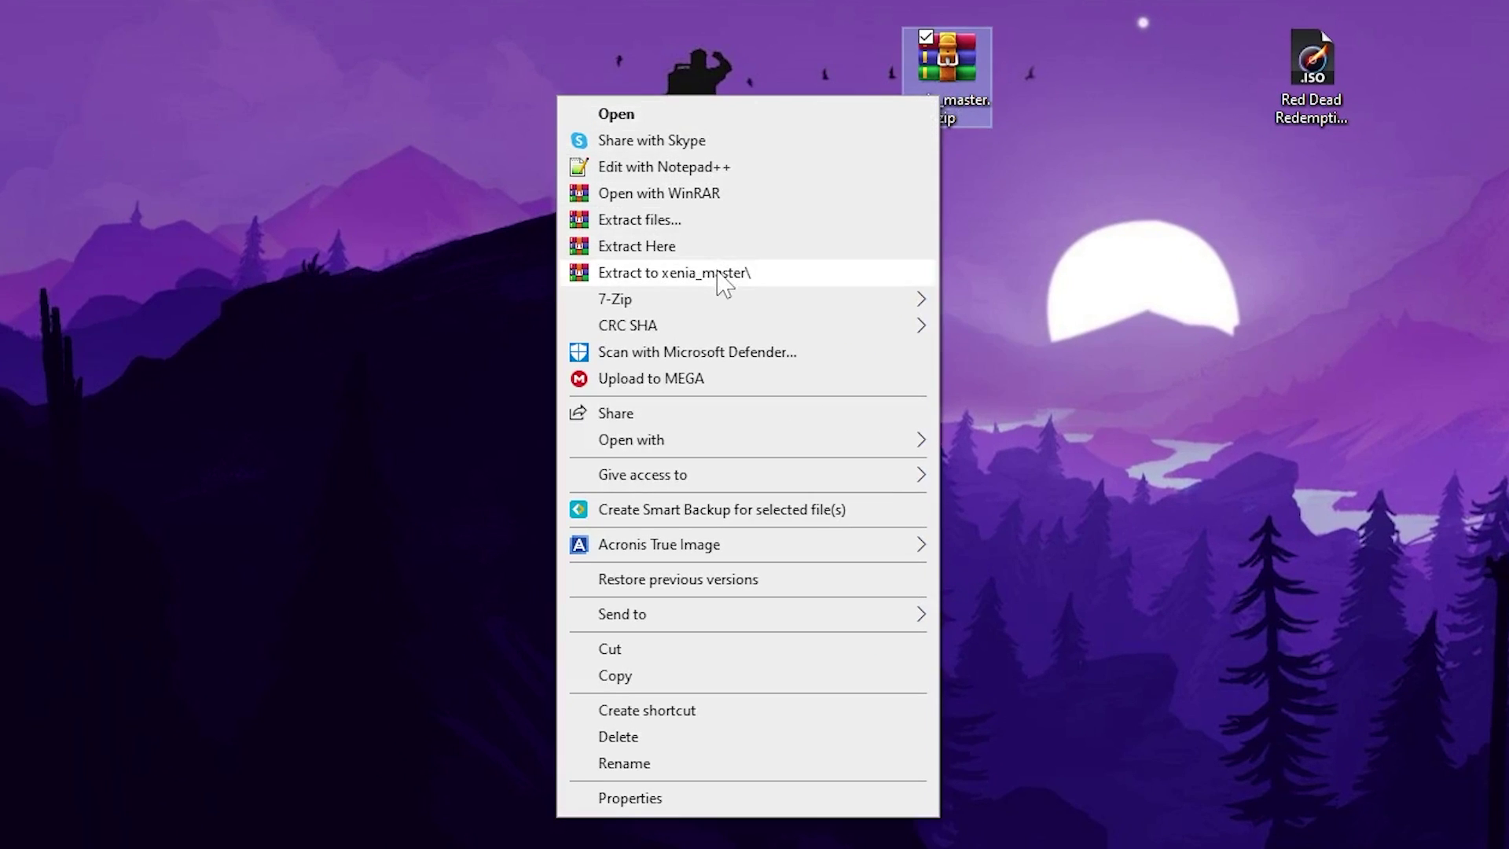
left_click(723, 275)
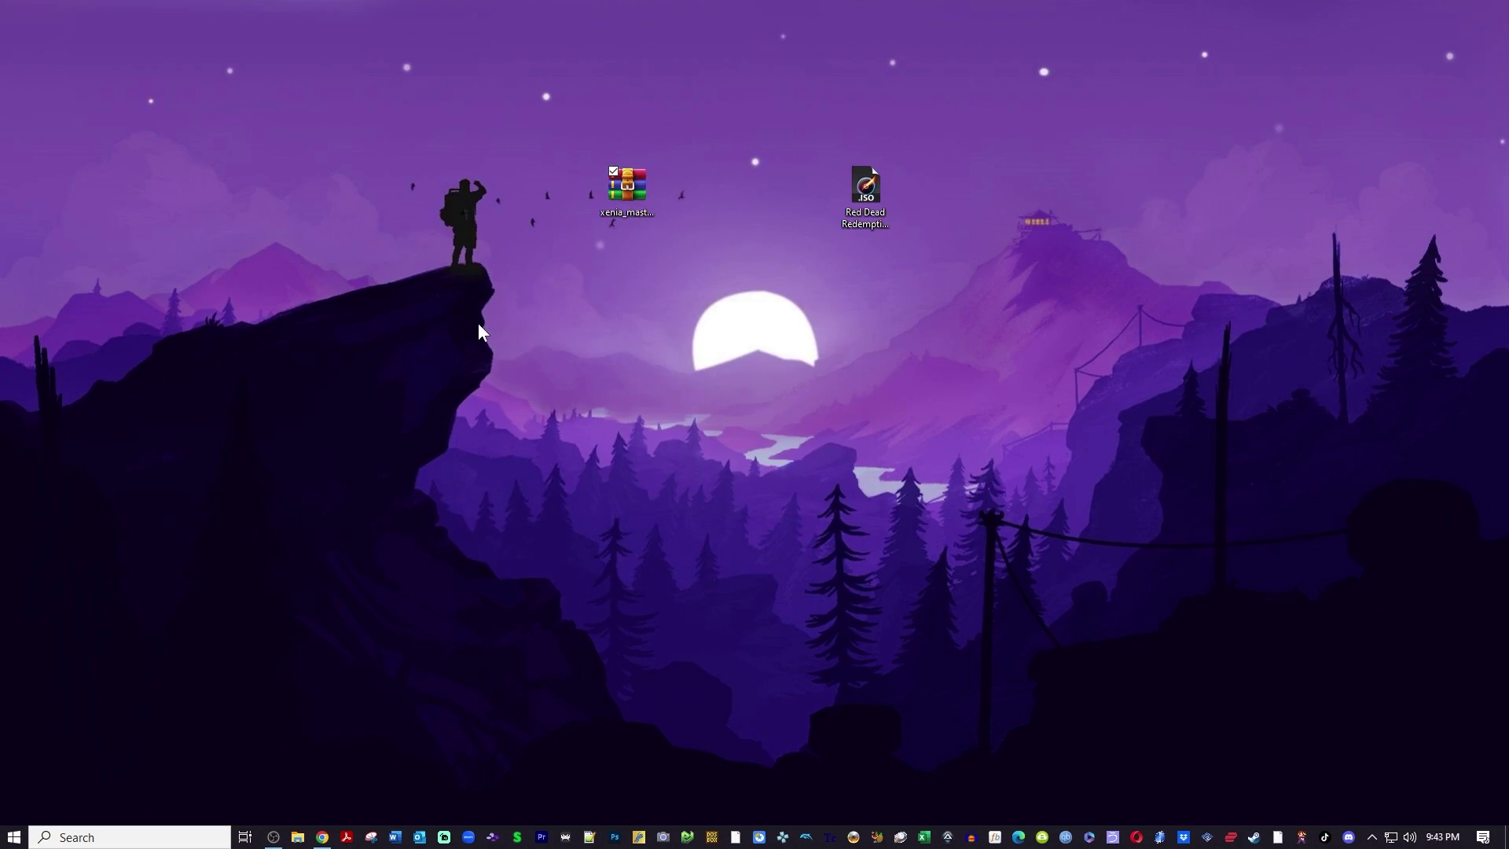
left_click(603, 195)
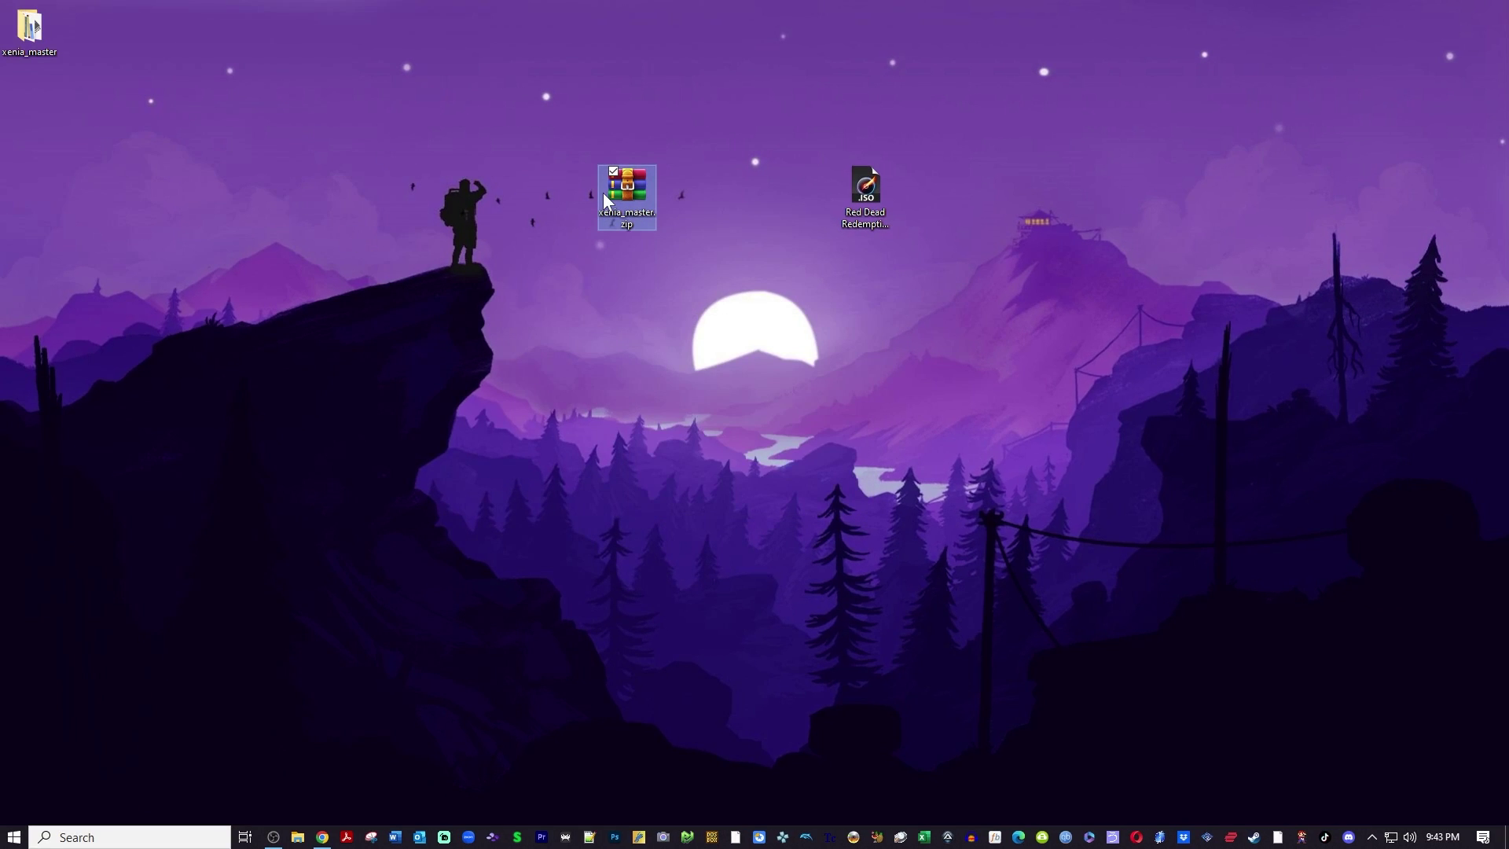
key("Delete")
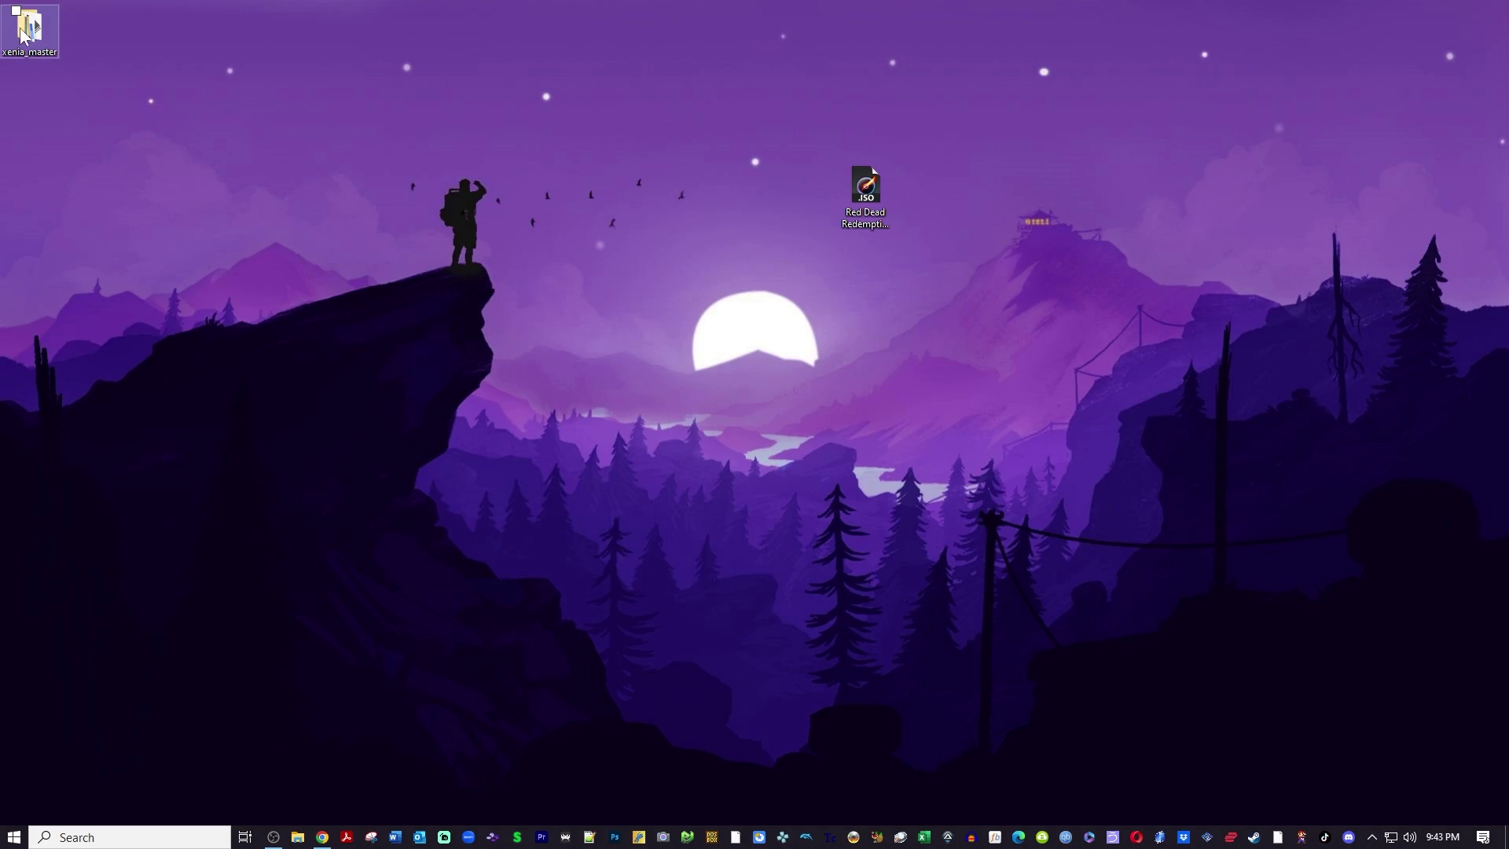
Move the extracted folder to the desktop centre and rename it Xenia.
left_click_drag(32, 28, 639, 270)
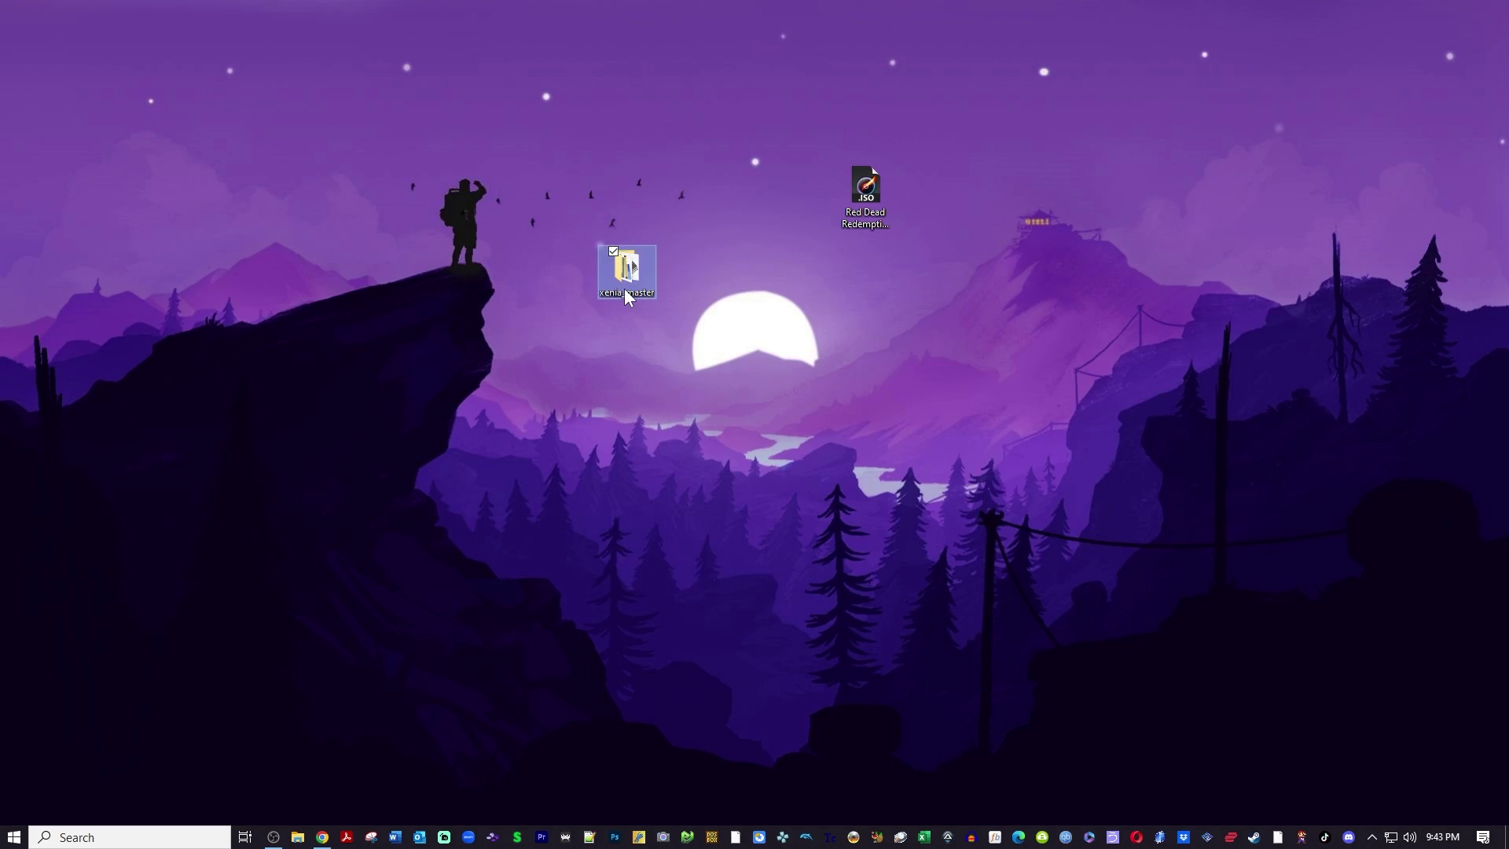
left_click(626, 292)
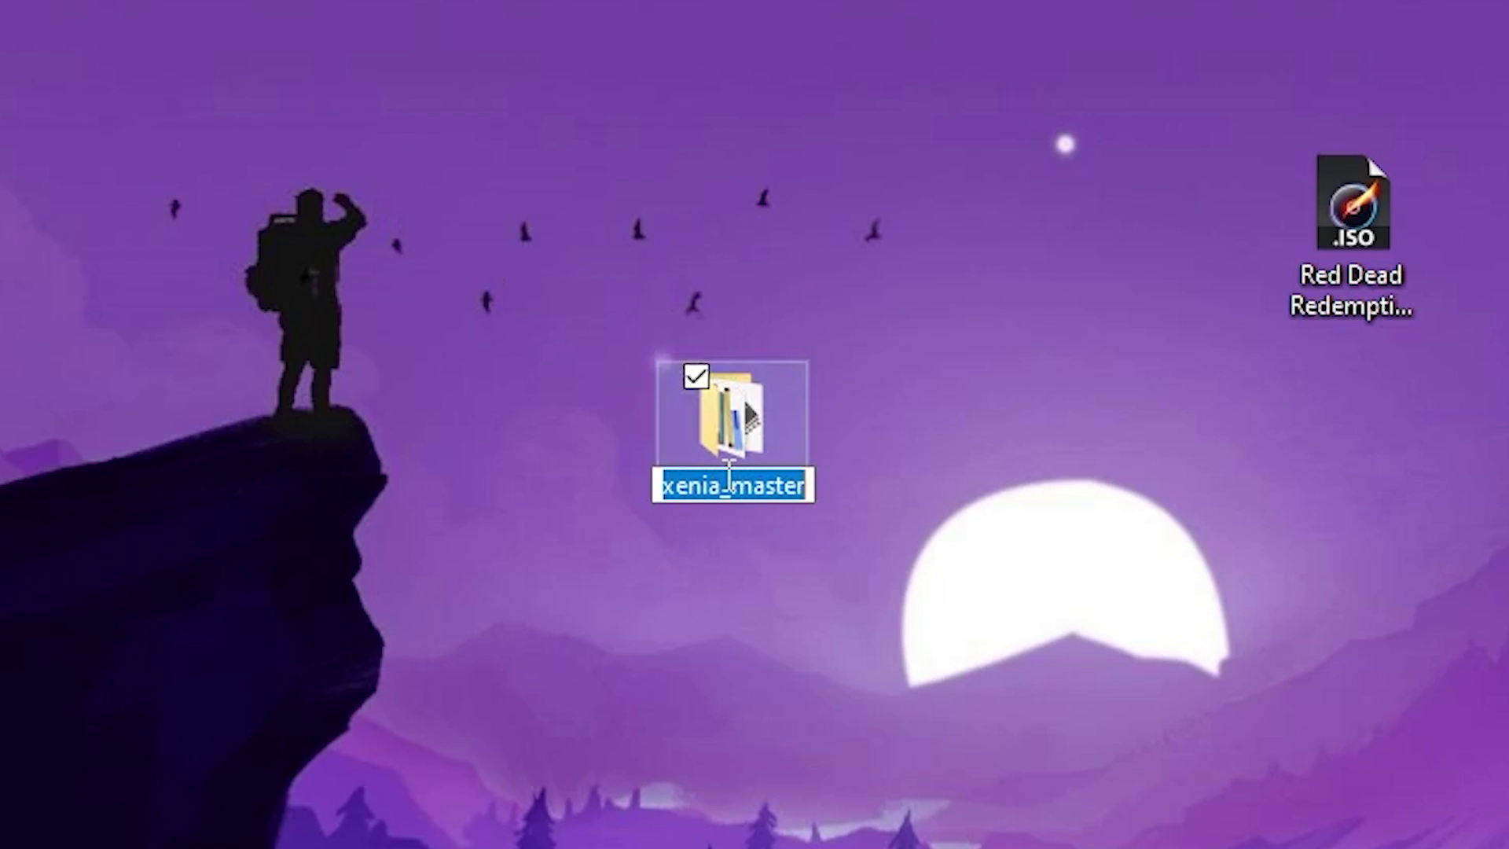
type("Xenia")
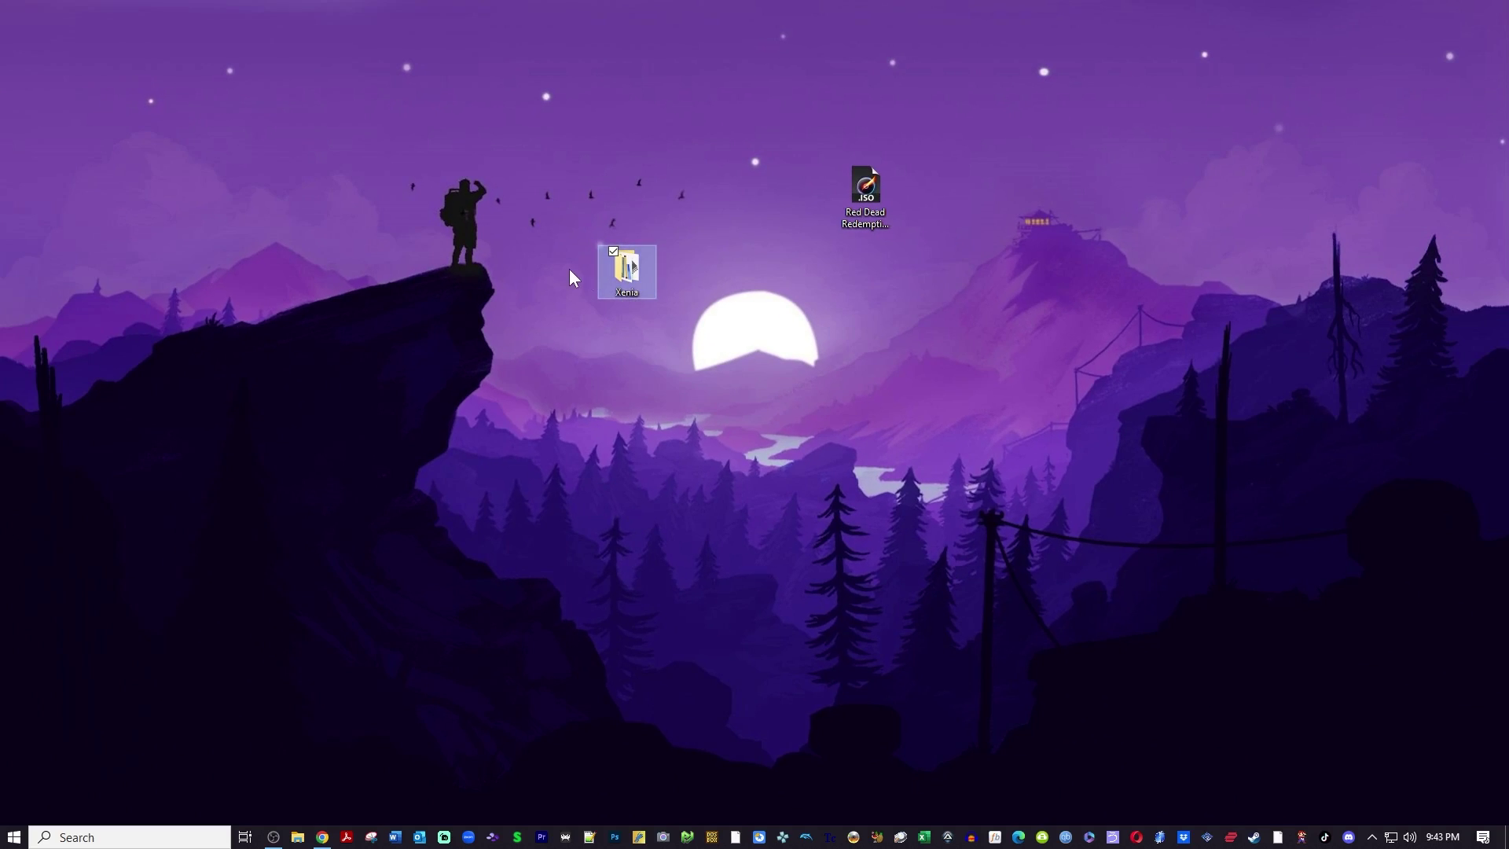
Open the Xenia folder and create an empty text file named portable.txt inside it.
left_click(625, 271)
double_click(625, 271)
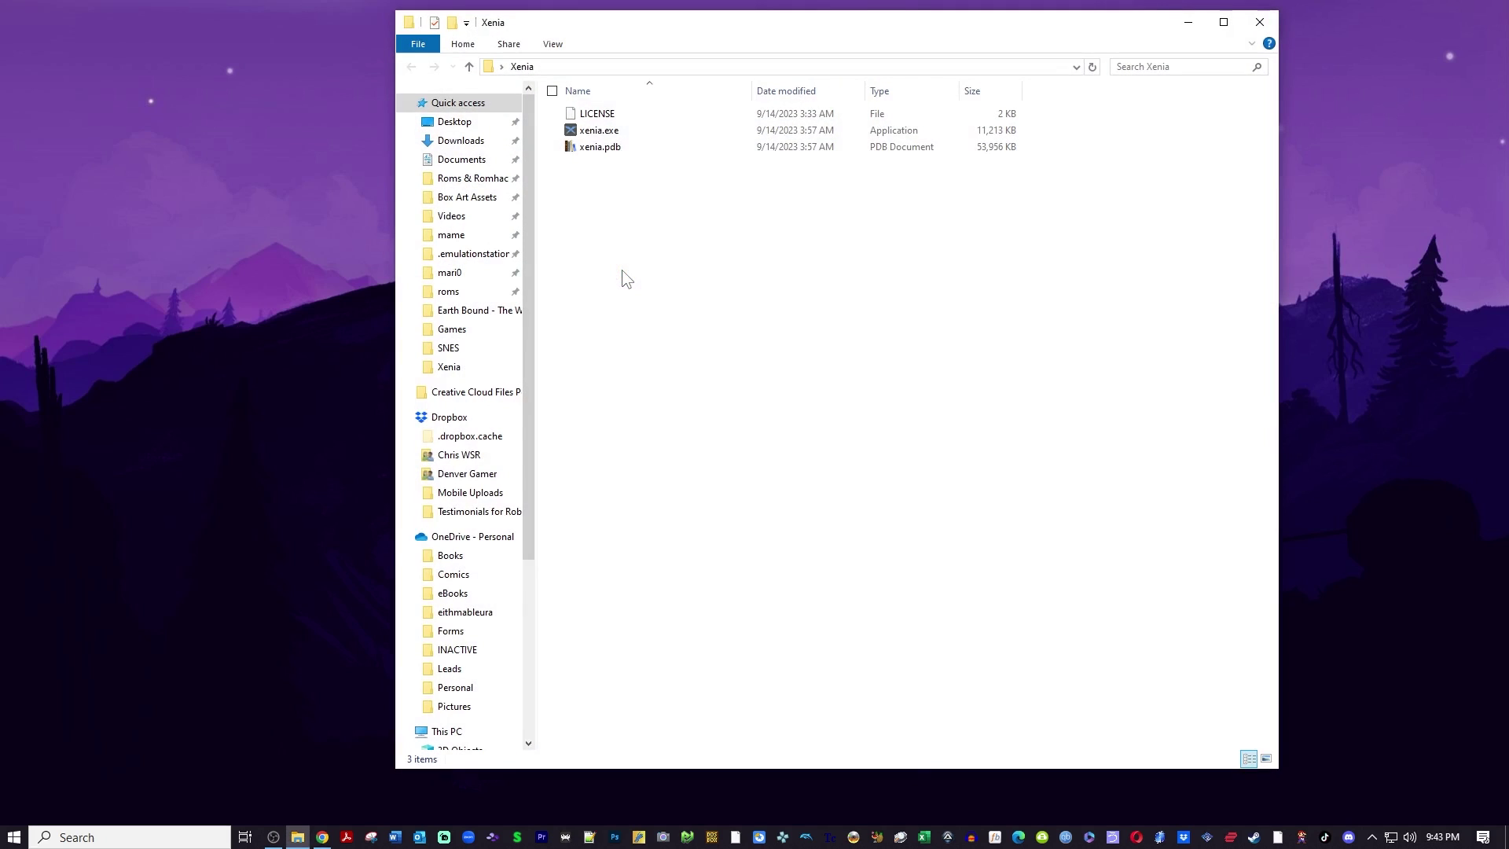
right_click(622, 270)
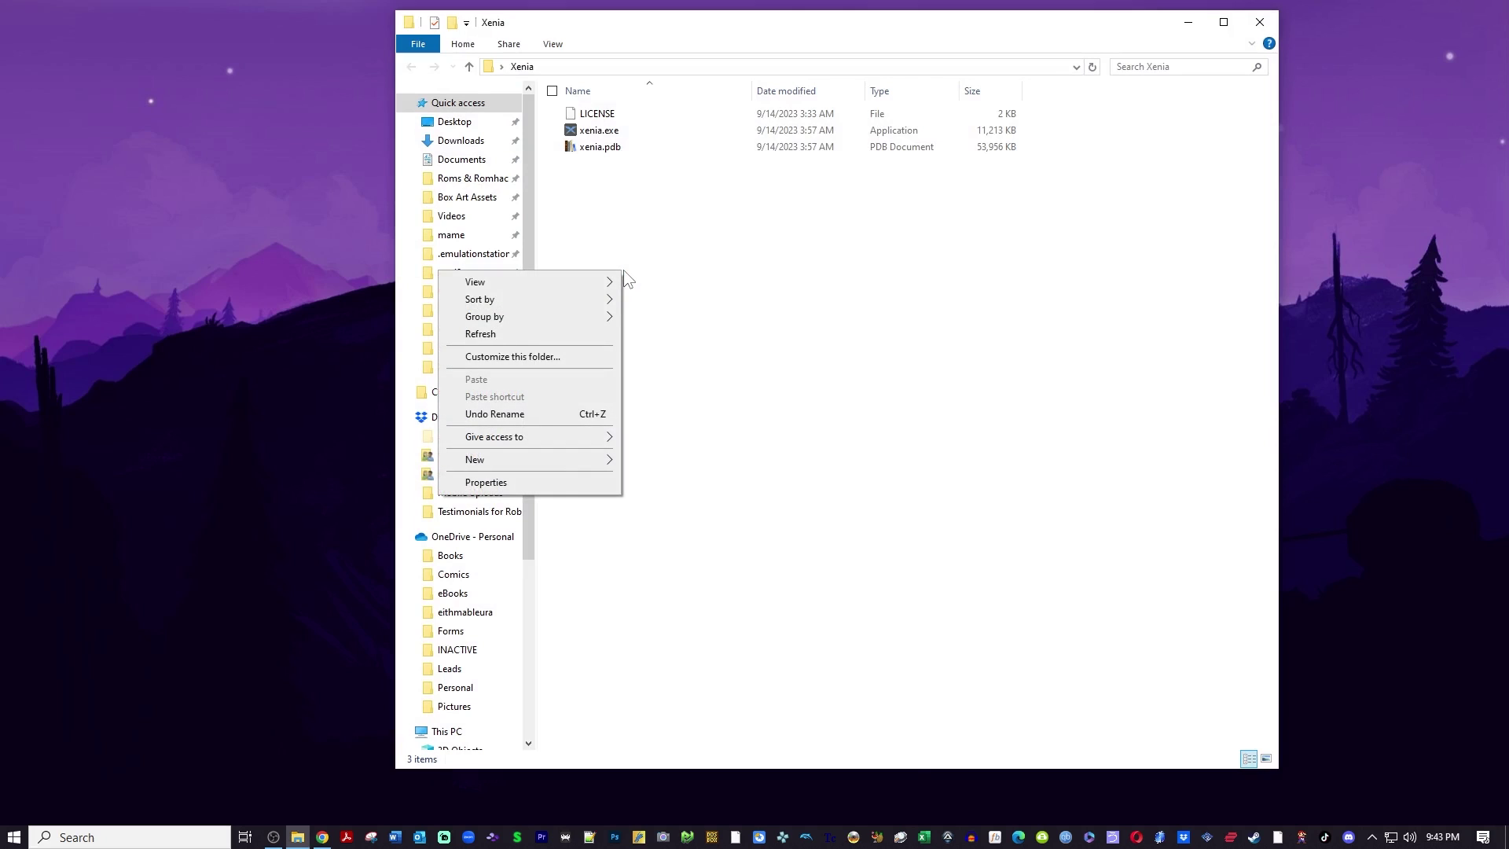
mouse_move(595, 469)
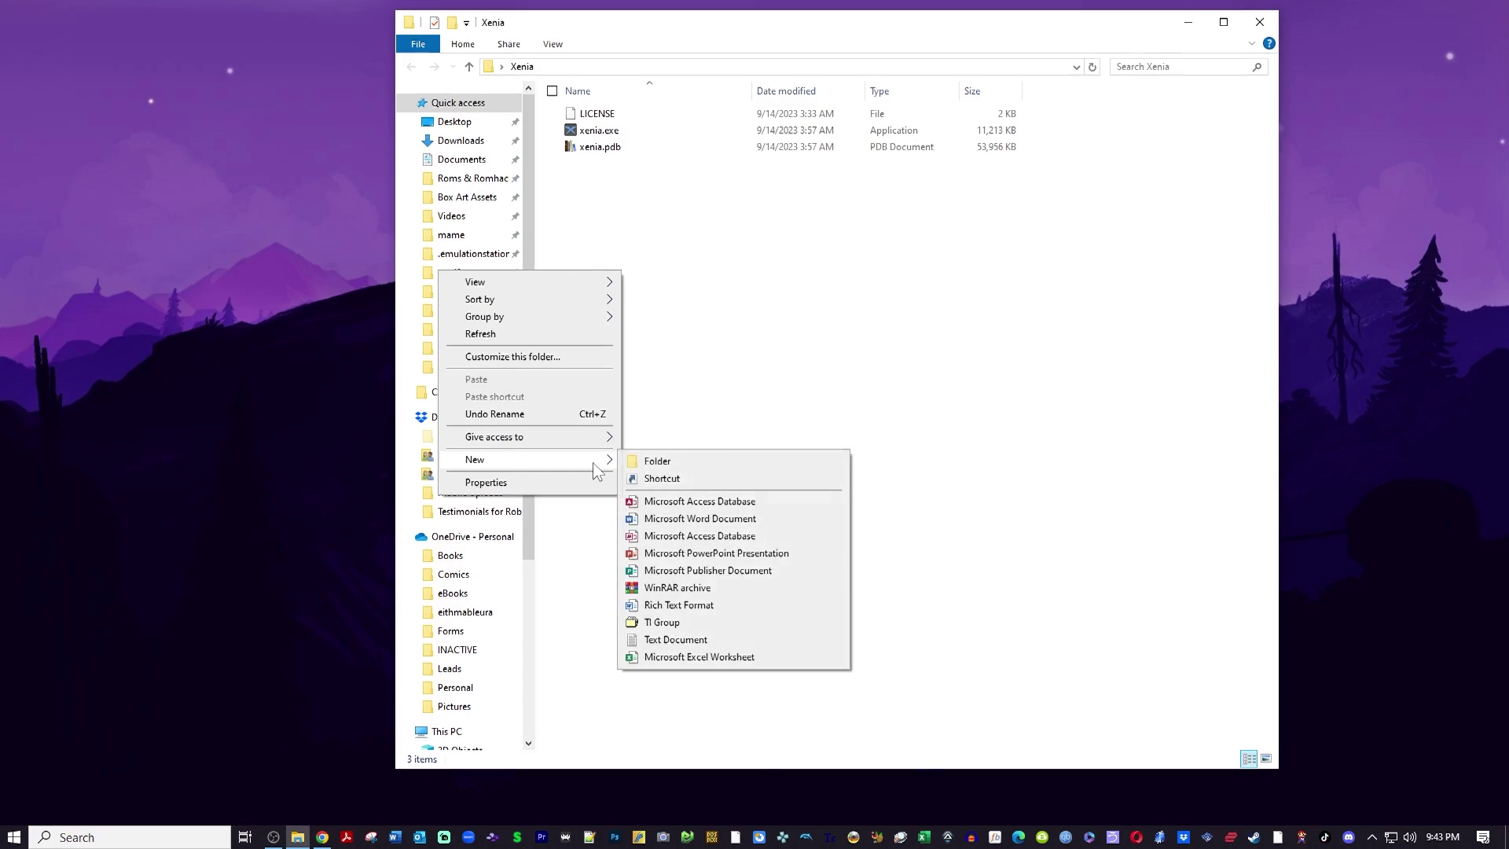
left_click(698, 641)
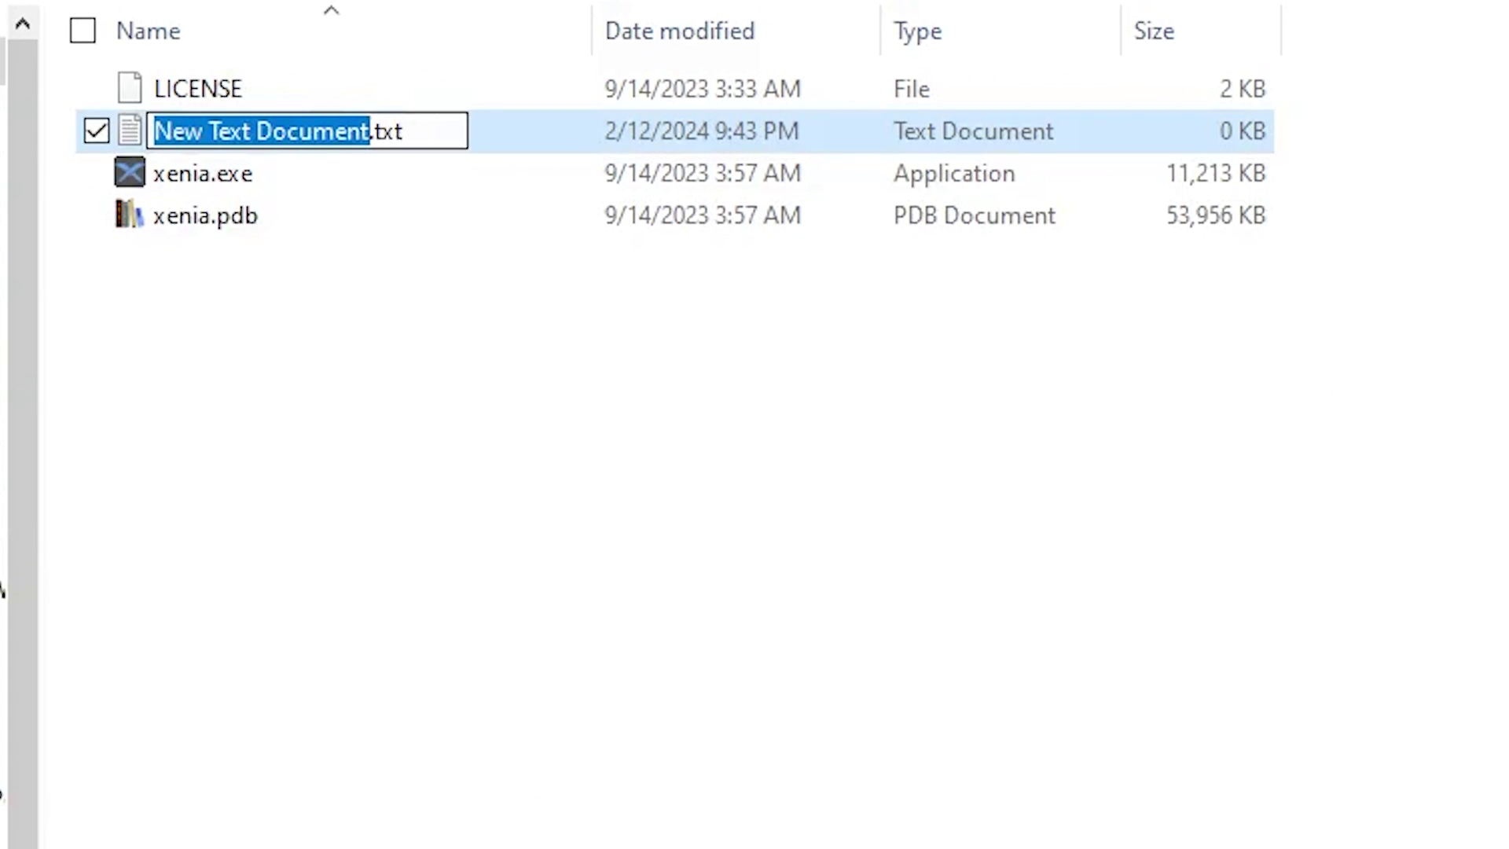
type("portable")
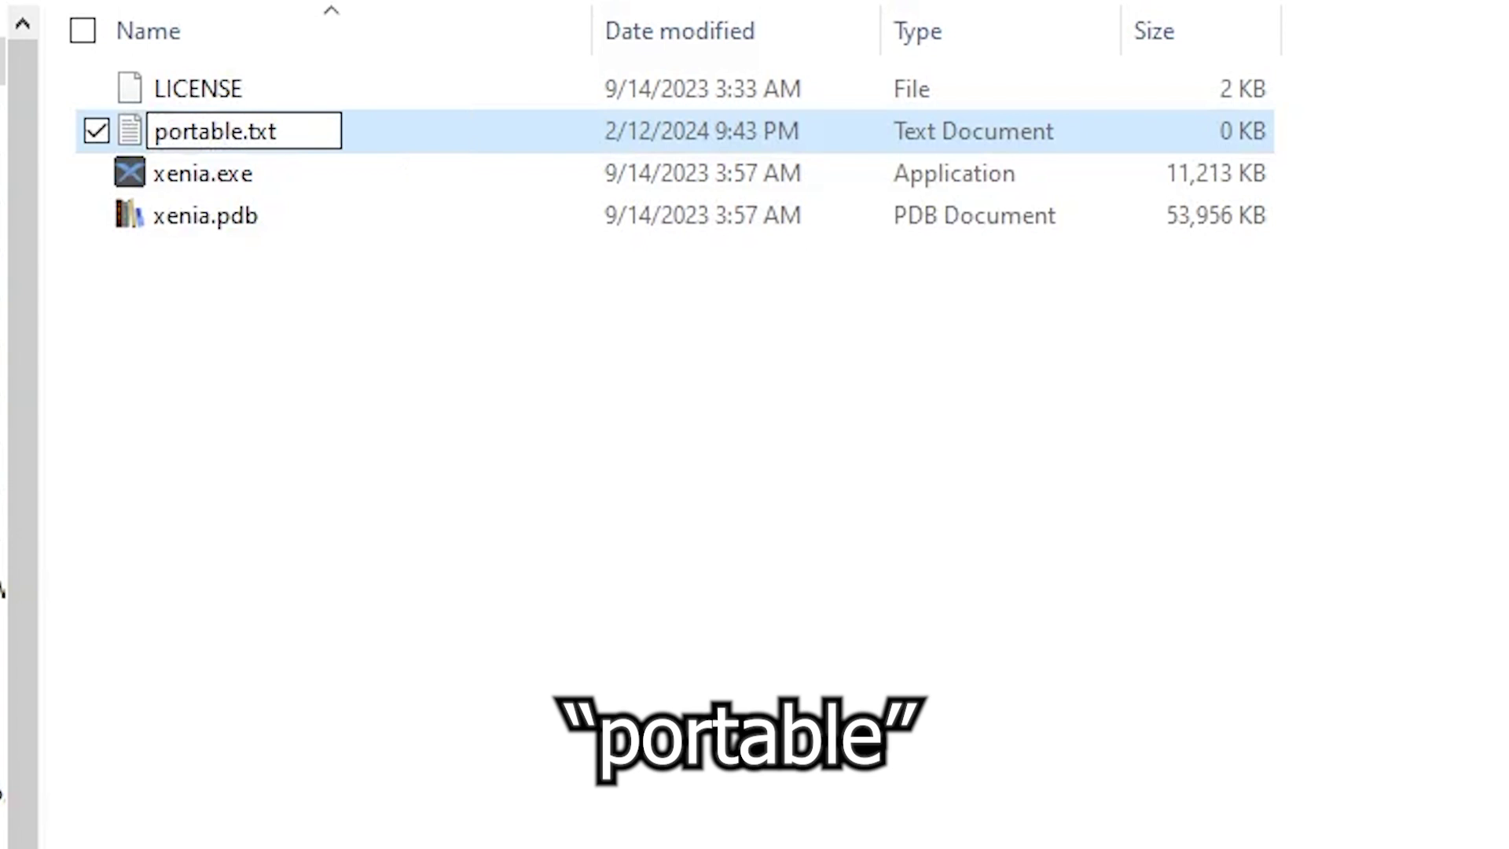
key("Return")
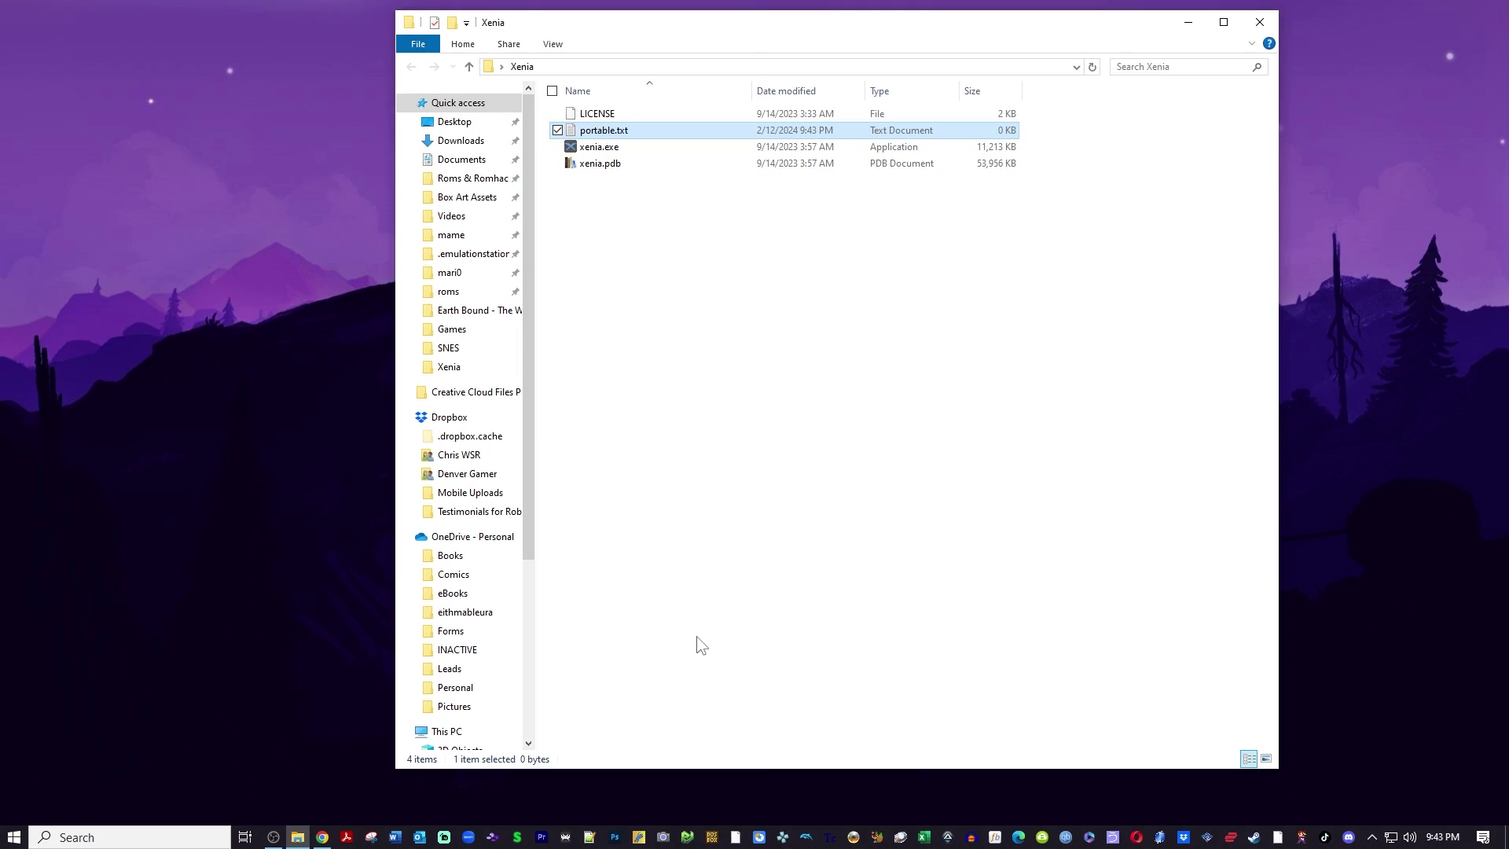
Launch xenia.exe once and close it to generate xenia.config.toml and xenia.log.
left_click(620, 147)
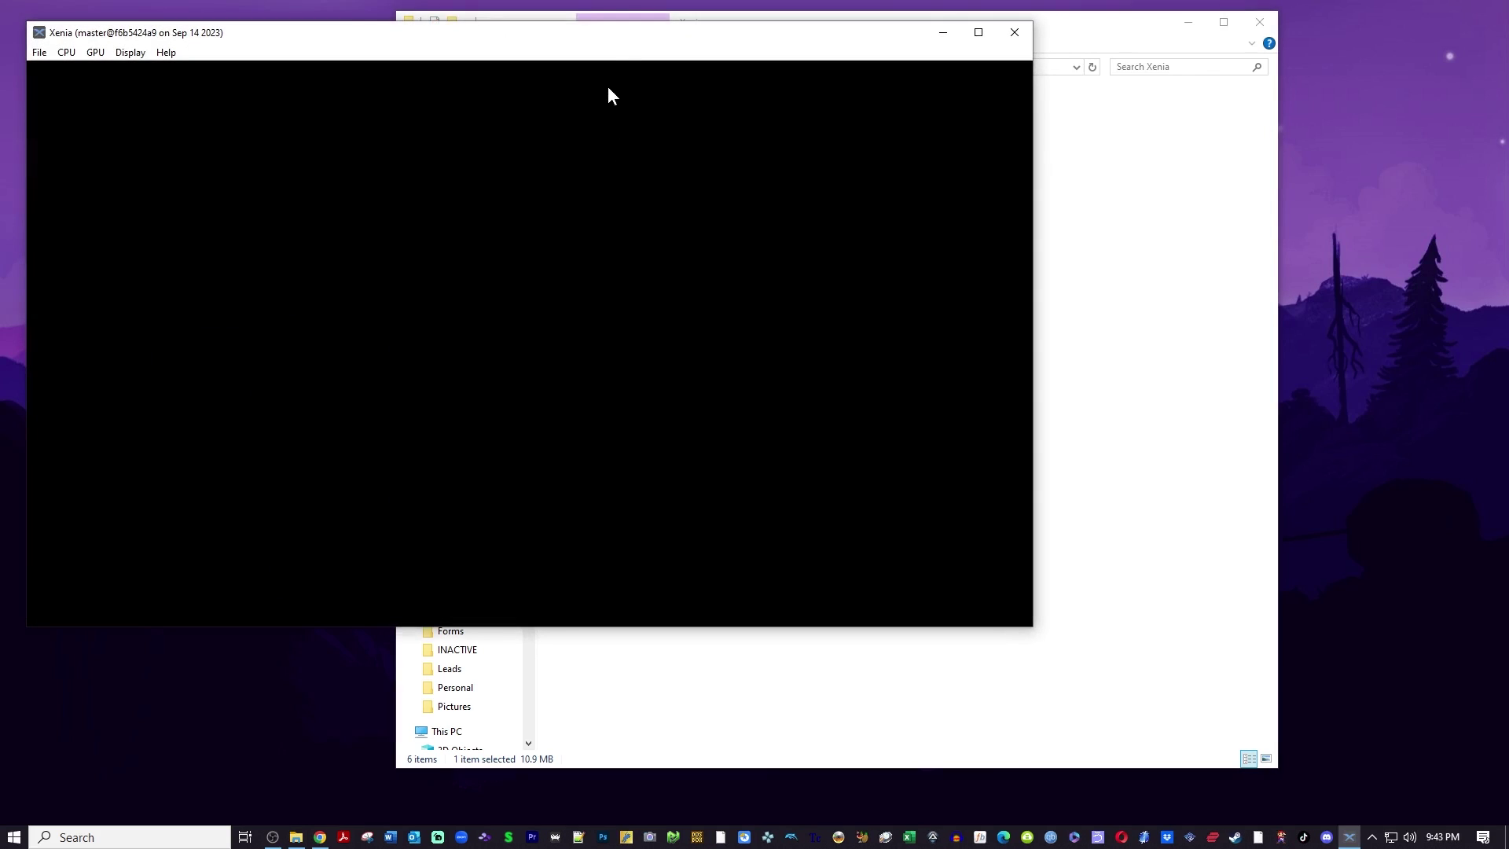
left_click_drag(610, 35, 845, 109)
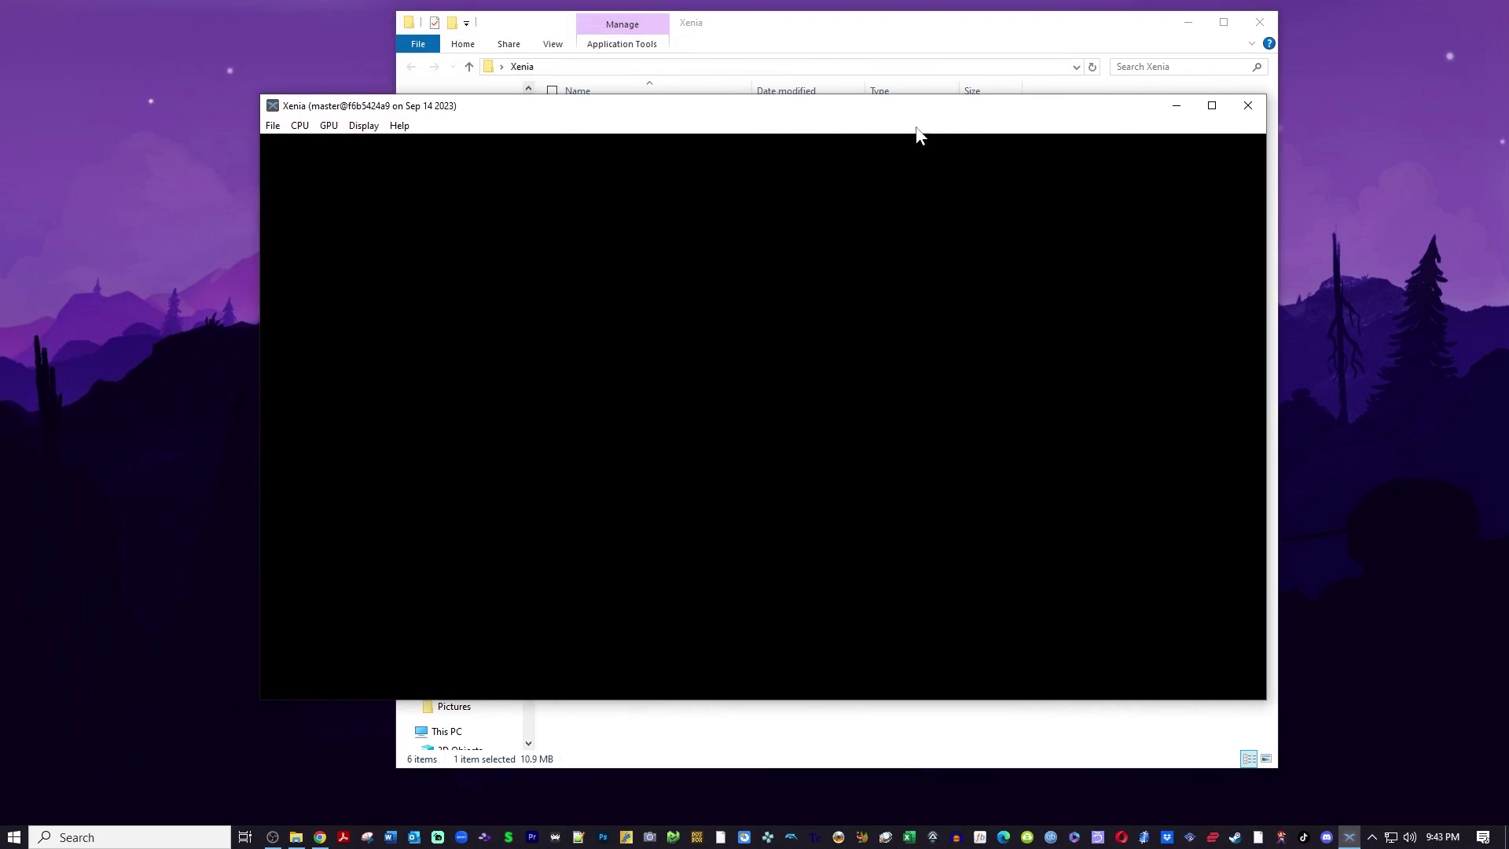
left_click(1248, 105)
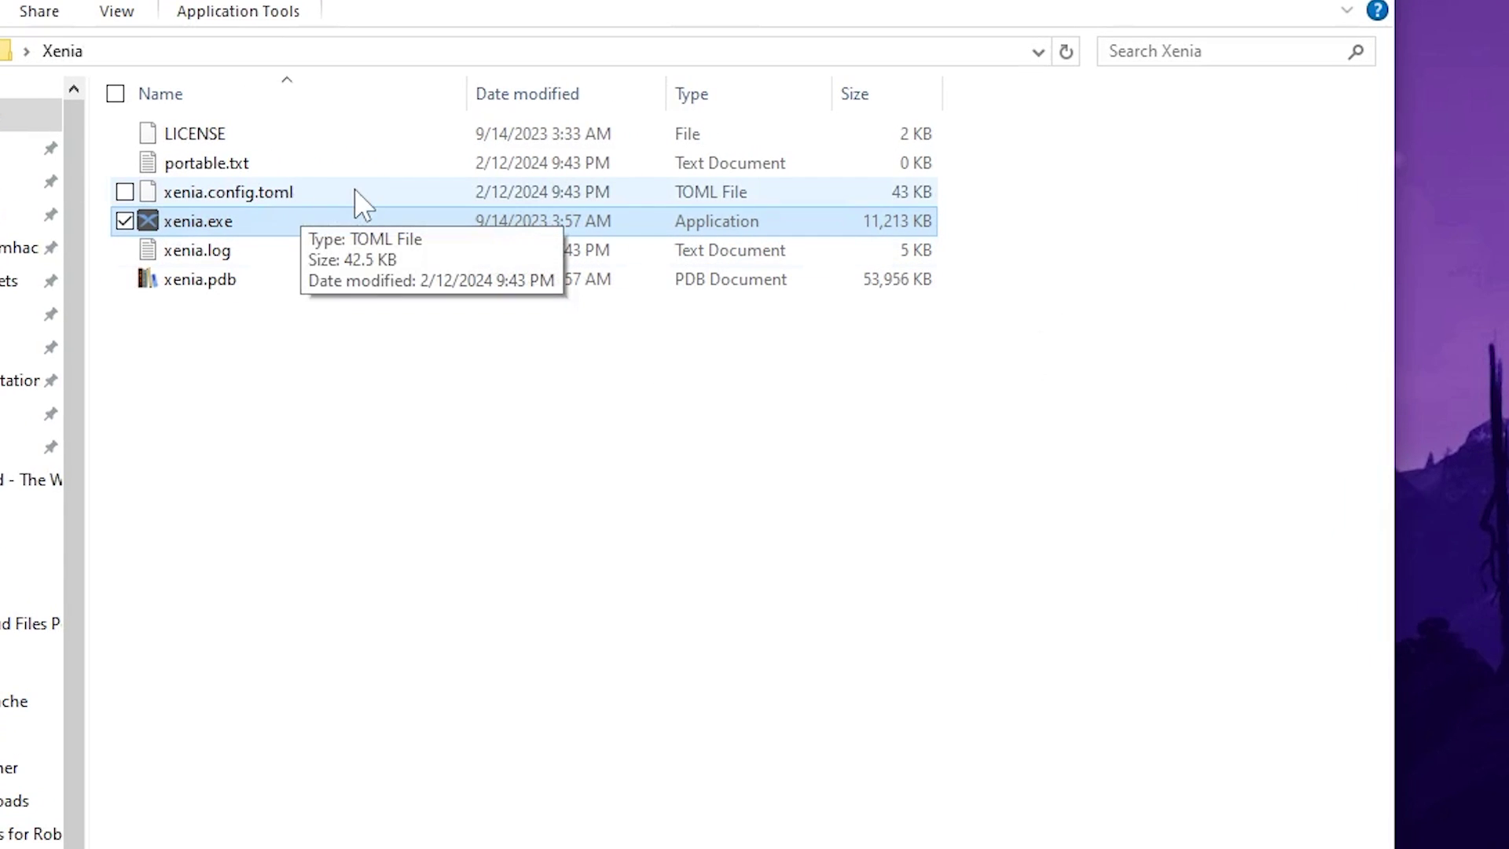
Create a new folder named games inside the Xenia folder.
right_click(294, 566)
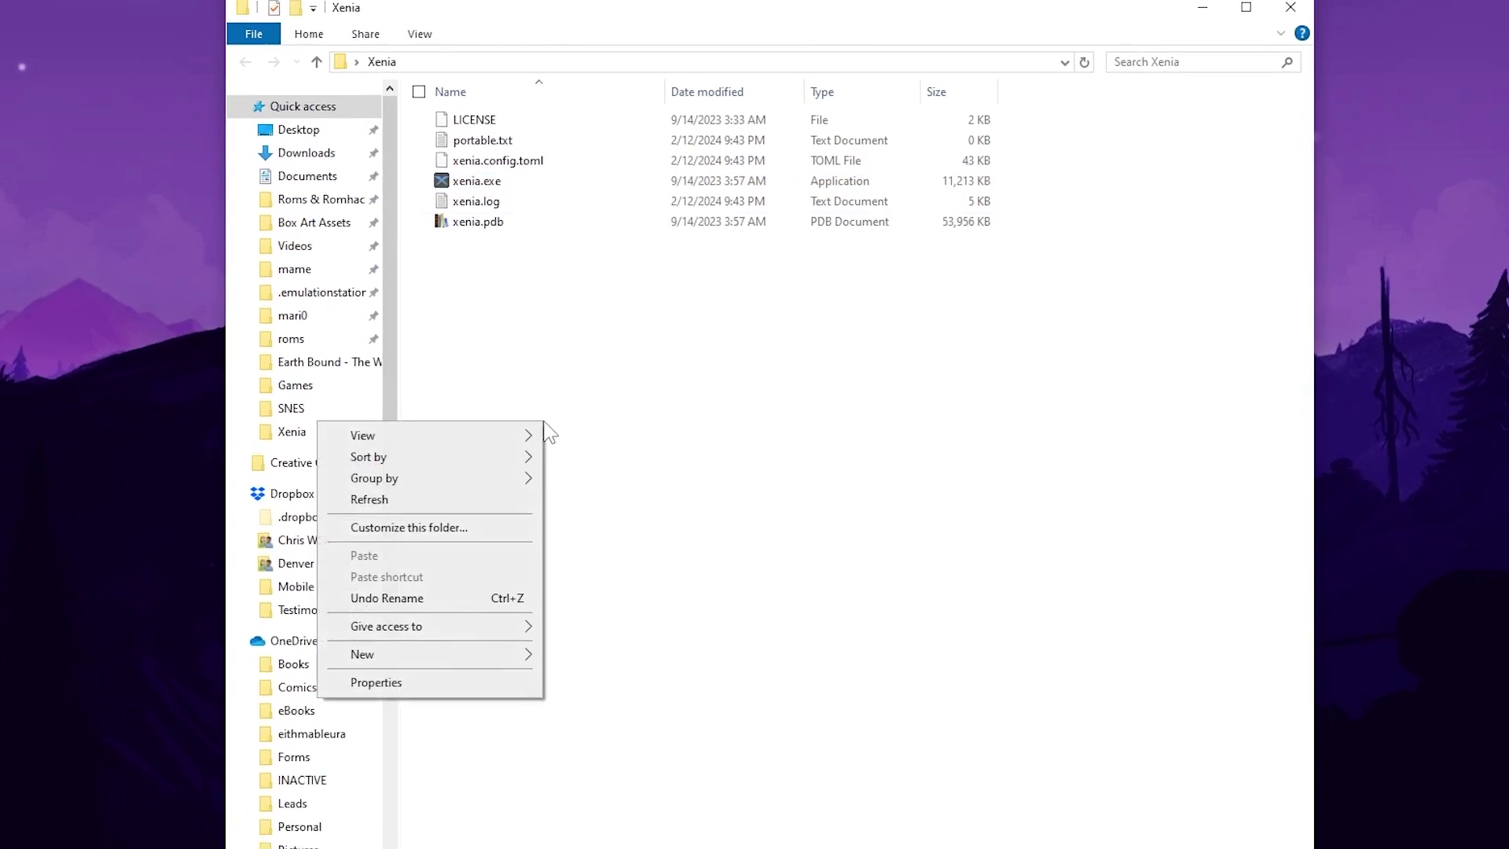
mouse_move(477, 657)
left_click(567, 661)
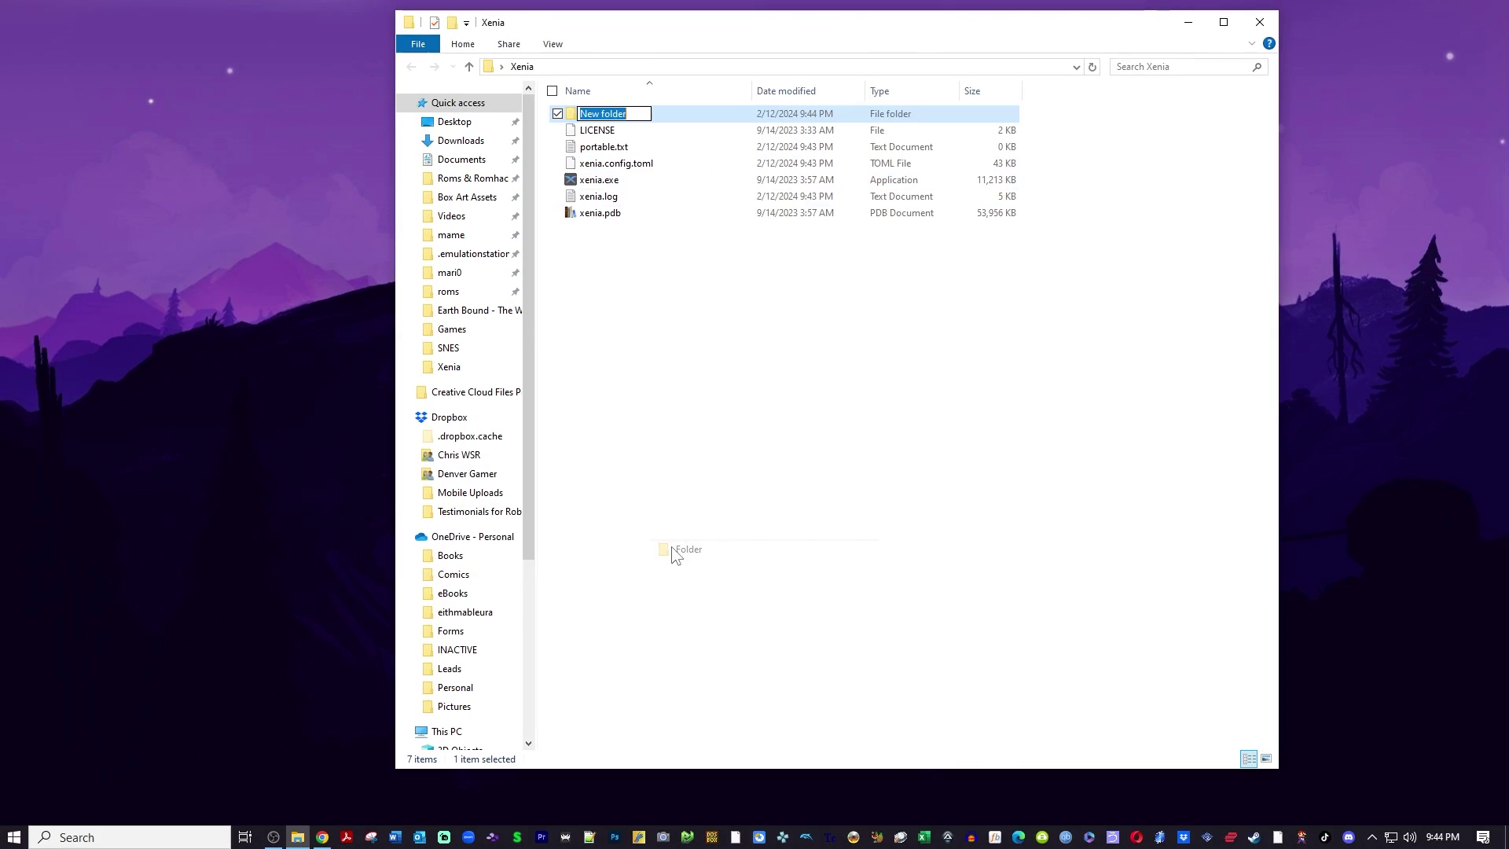
type("games")
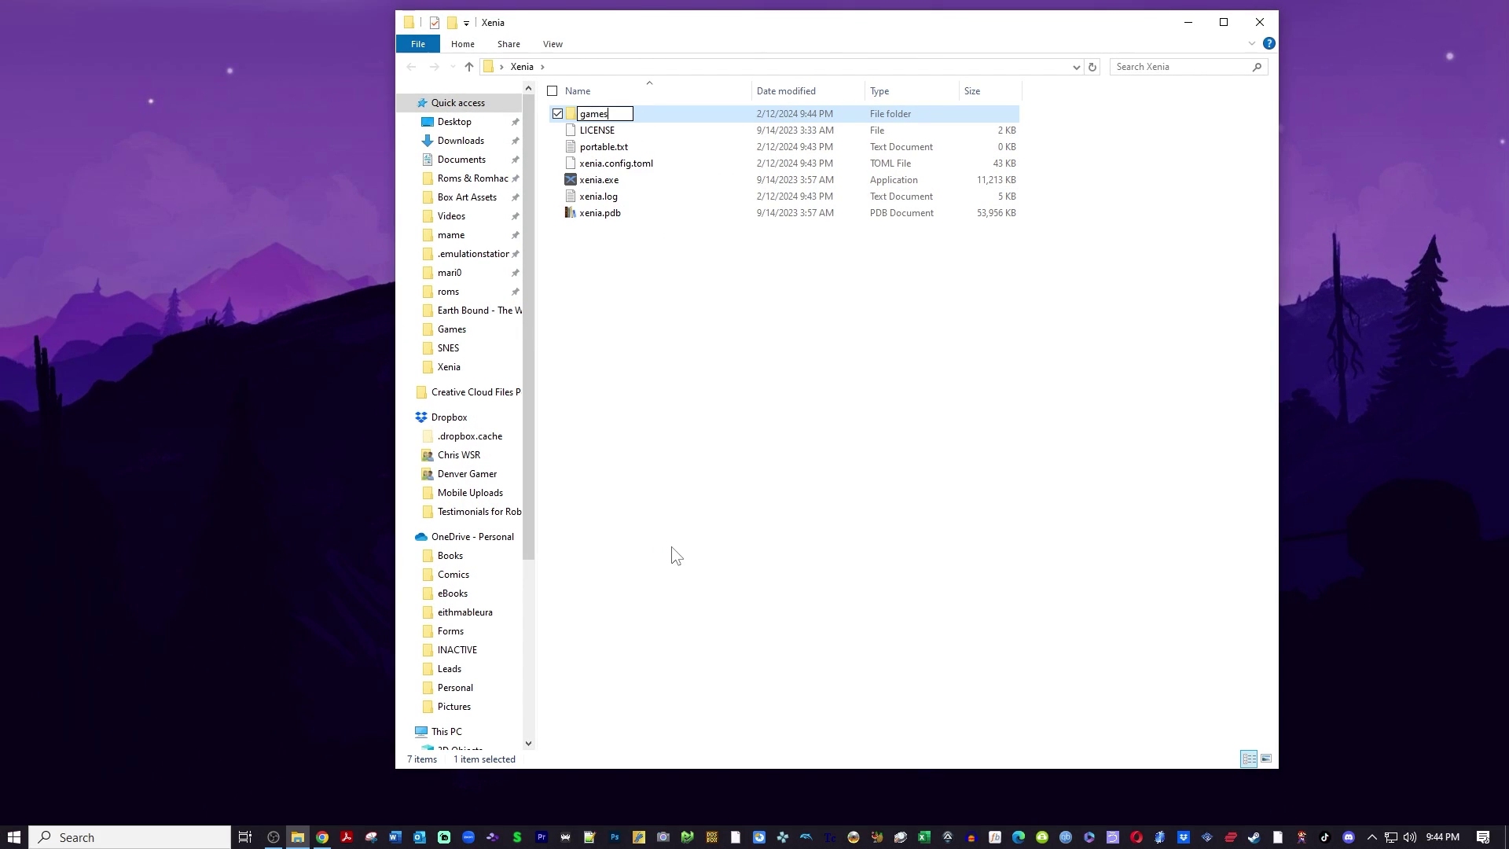
key("Return")
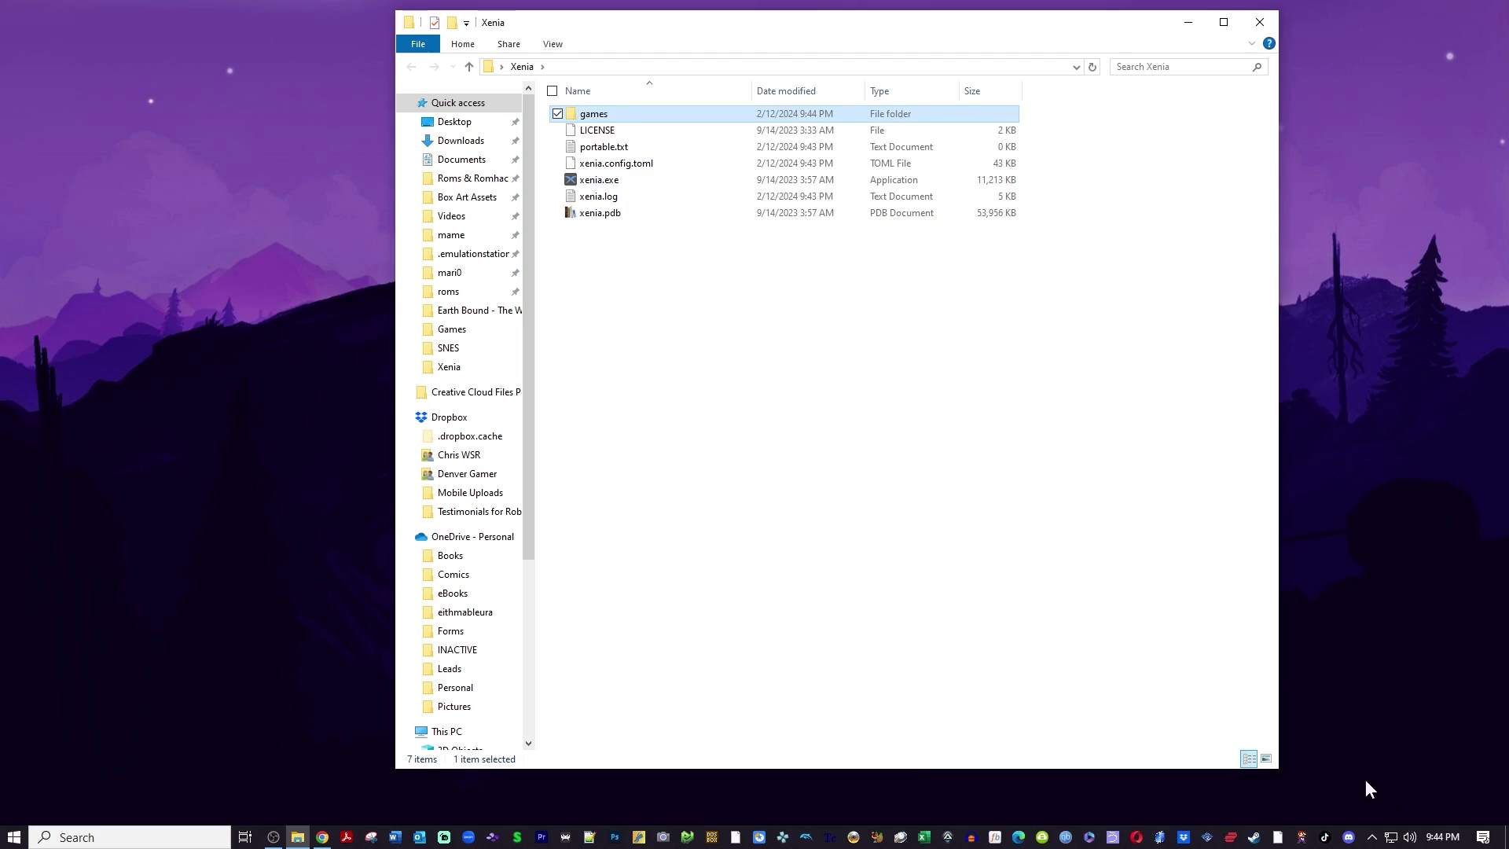
Move the Red Dead ISO from the desktop into the games folder.
left_click_drag(906, 28, 658, 236)
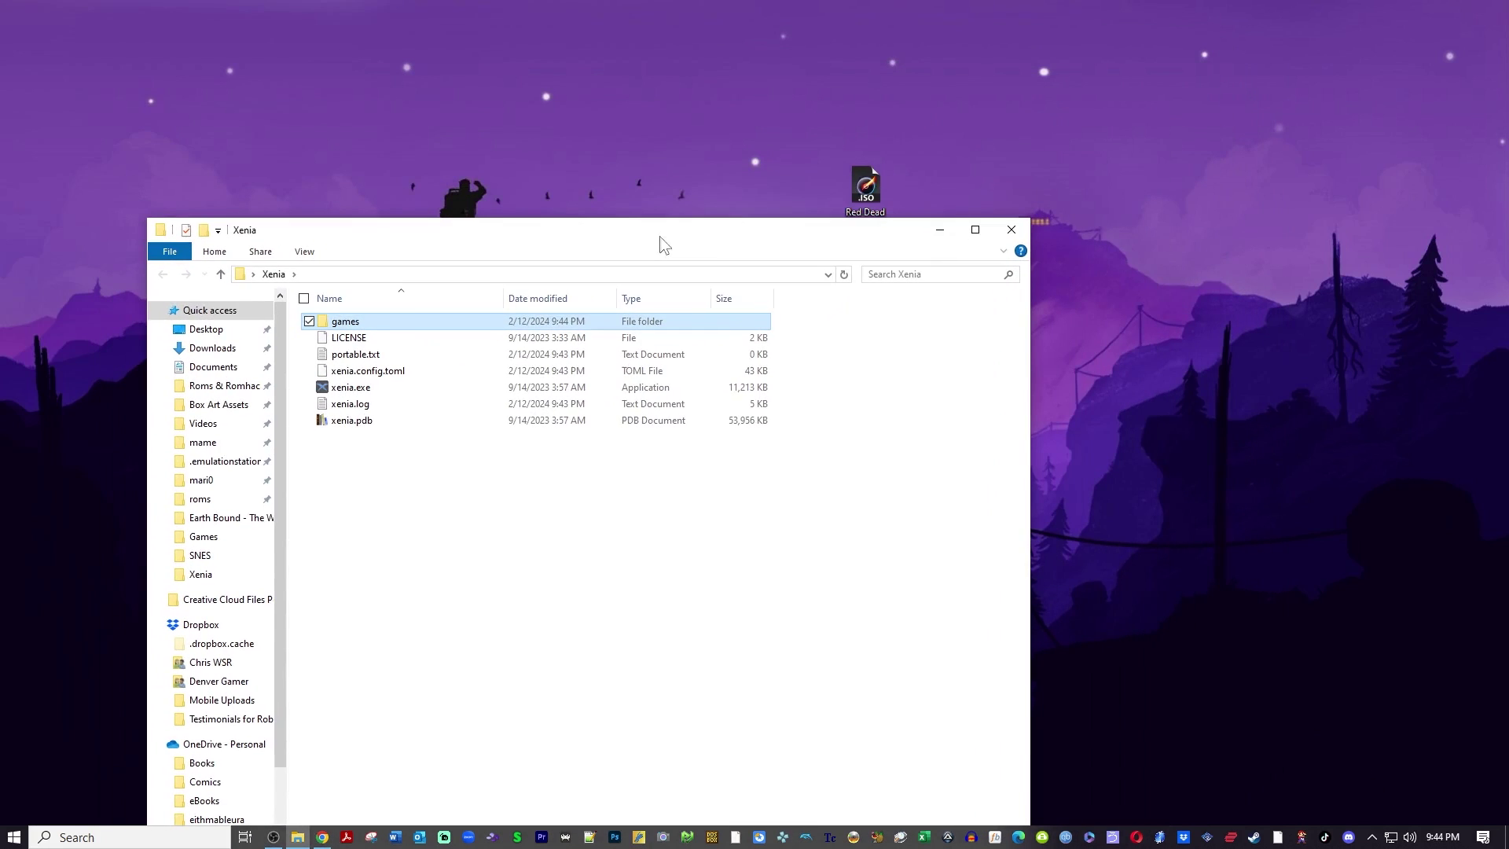
left_click(870, 184)
left_click_drag(871, 188, 644, 315)
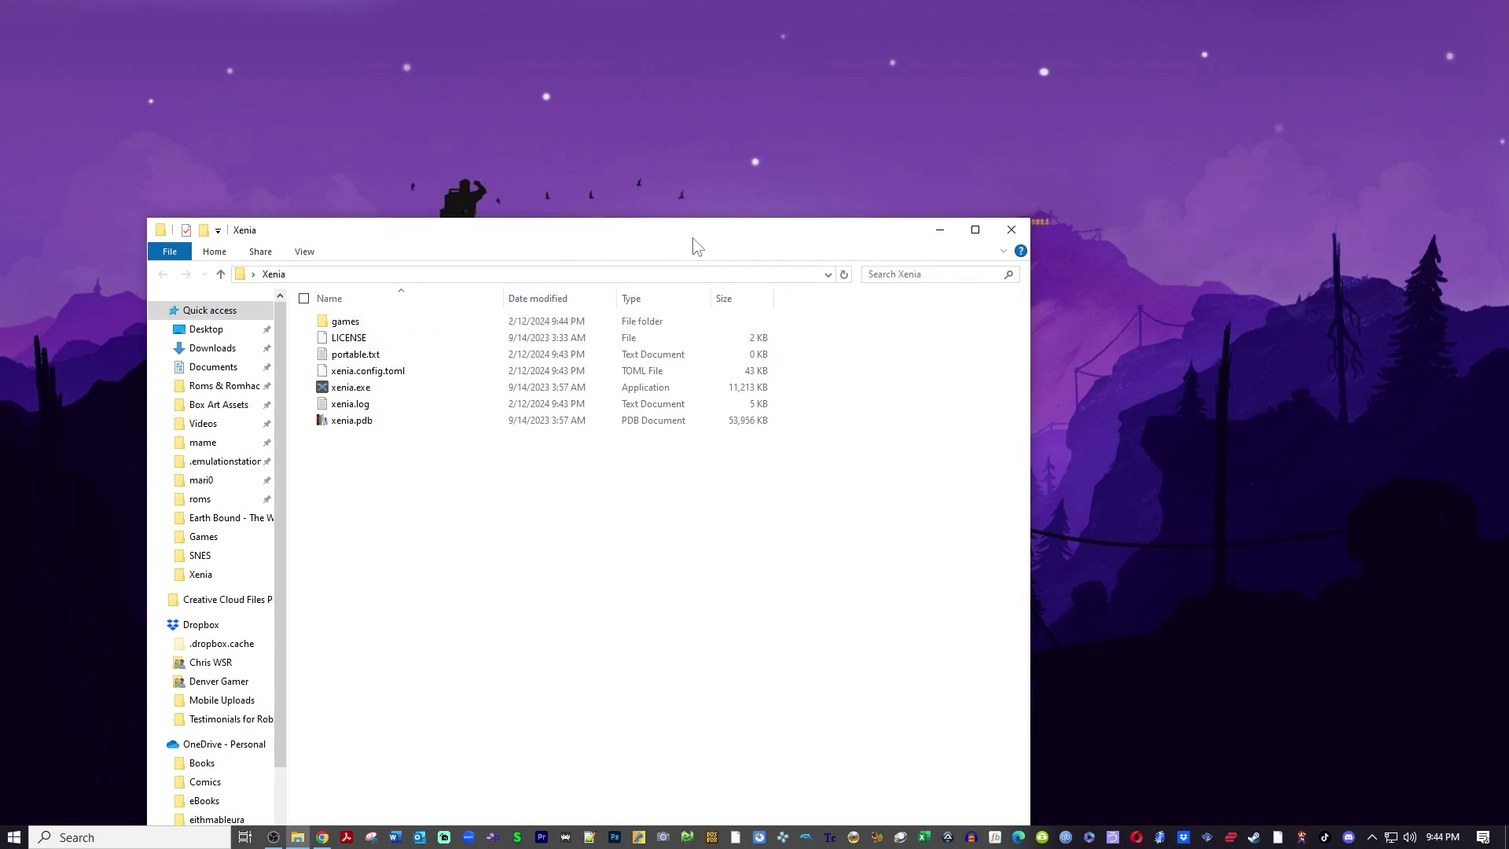
left_click_drag(692, 236, 903, 51)
Relaunch the Xenia emulator from xenia.exe.
left_click(606, 201)
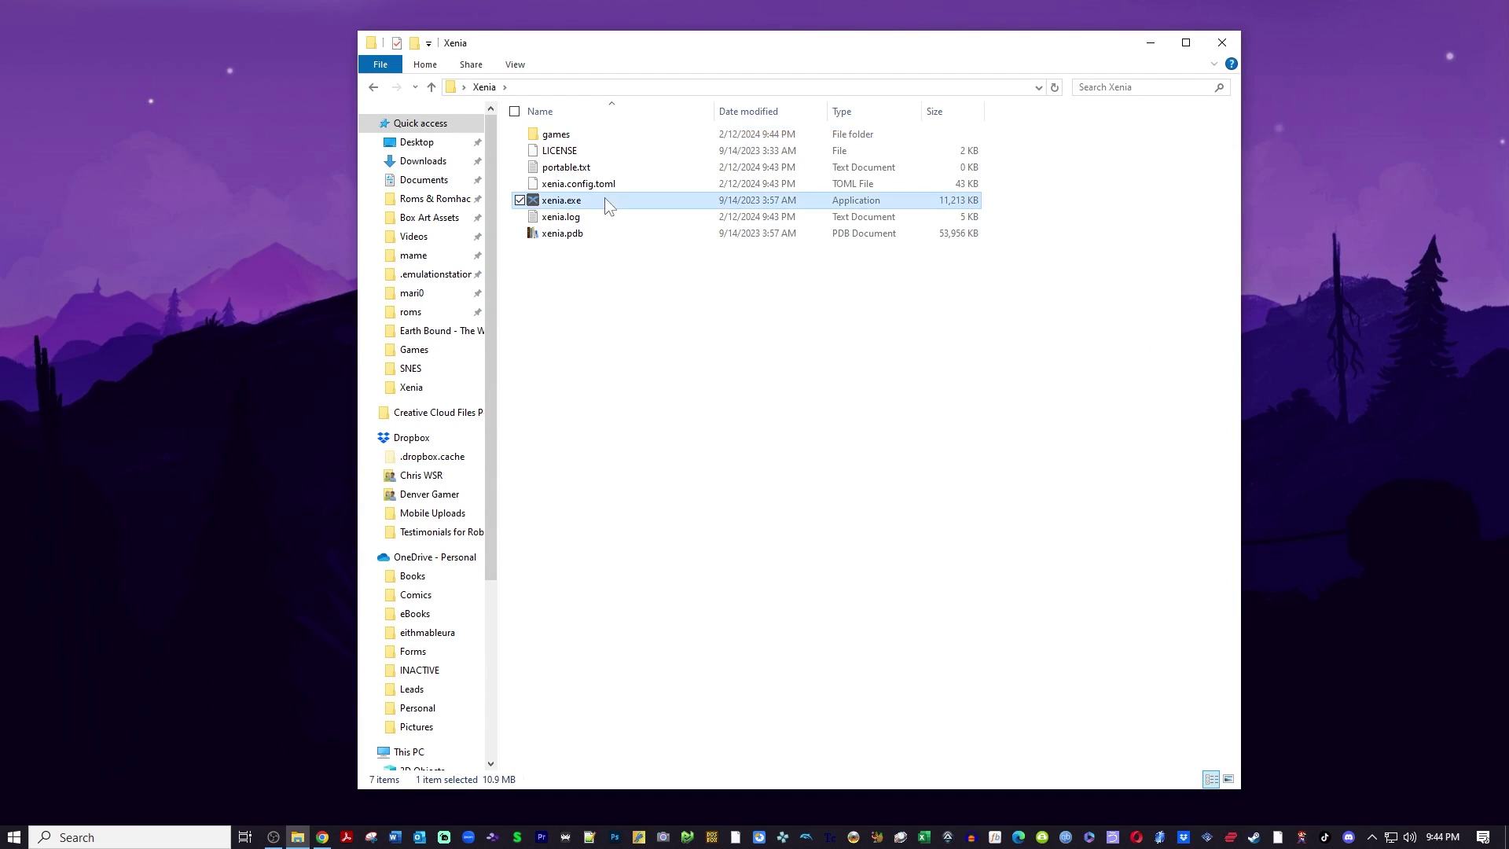
double_click(606, 200)
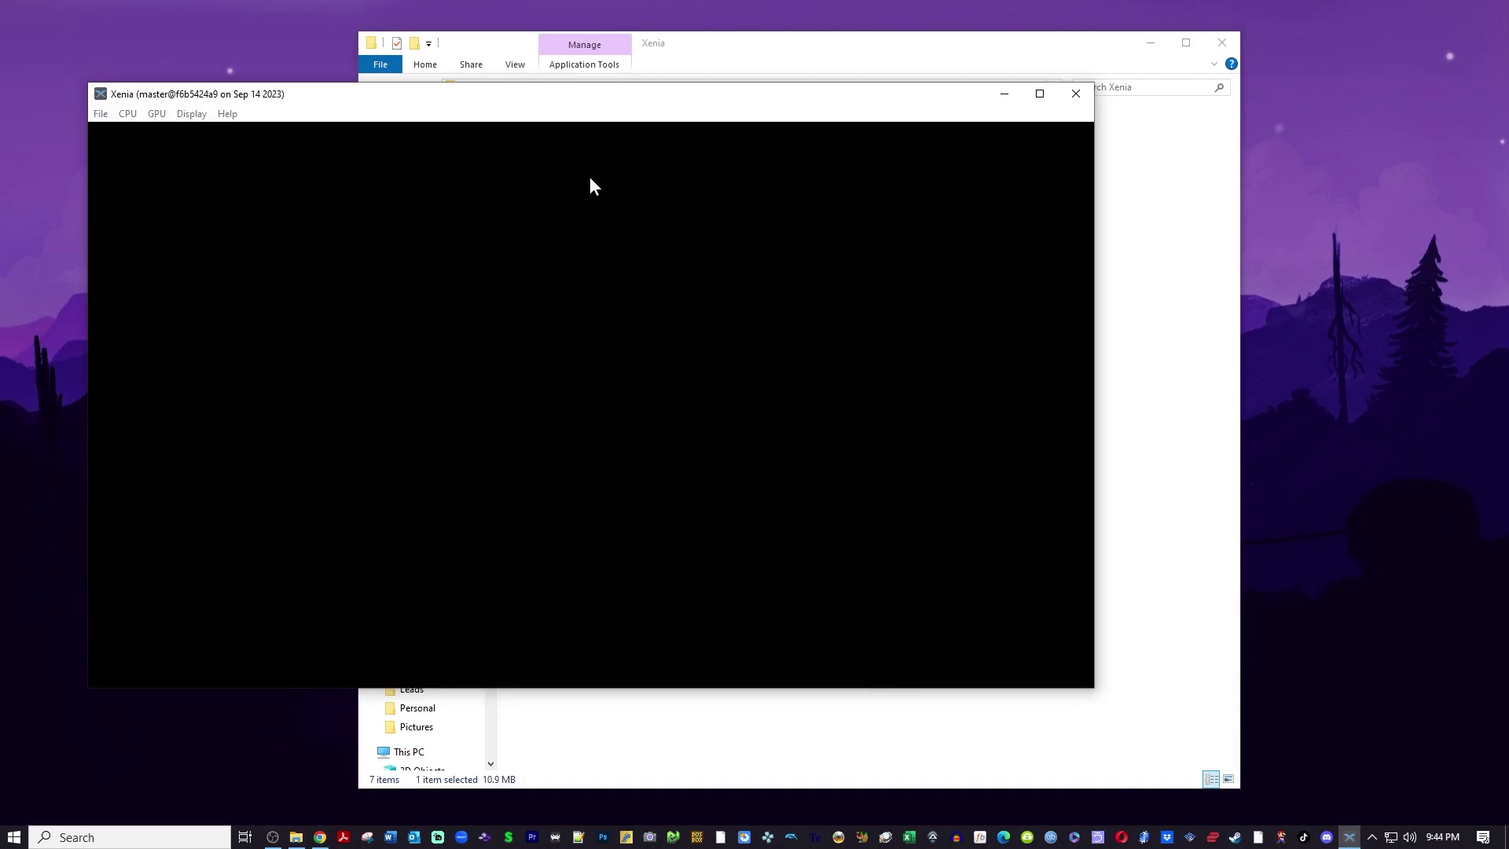
left_click_drag(572, 104, 798, 93)
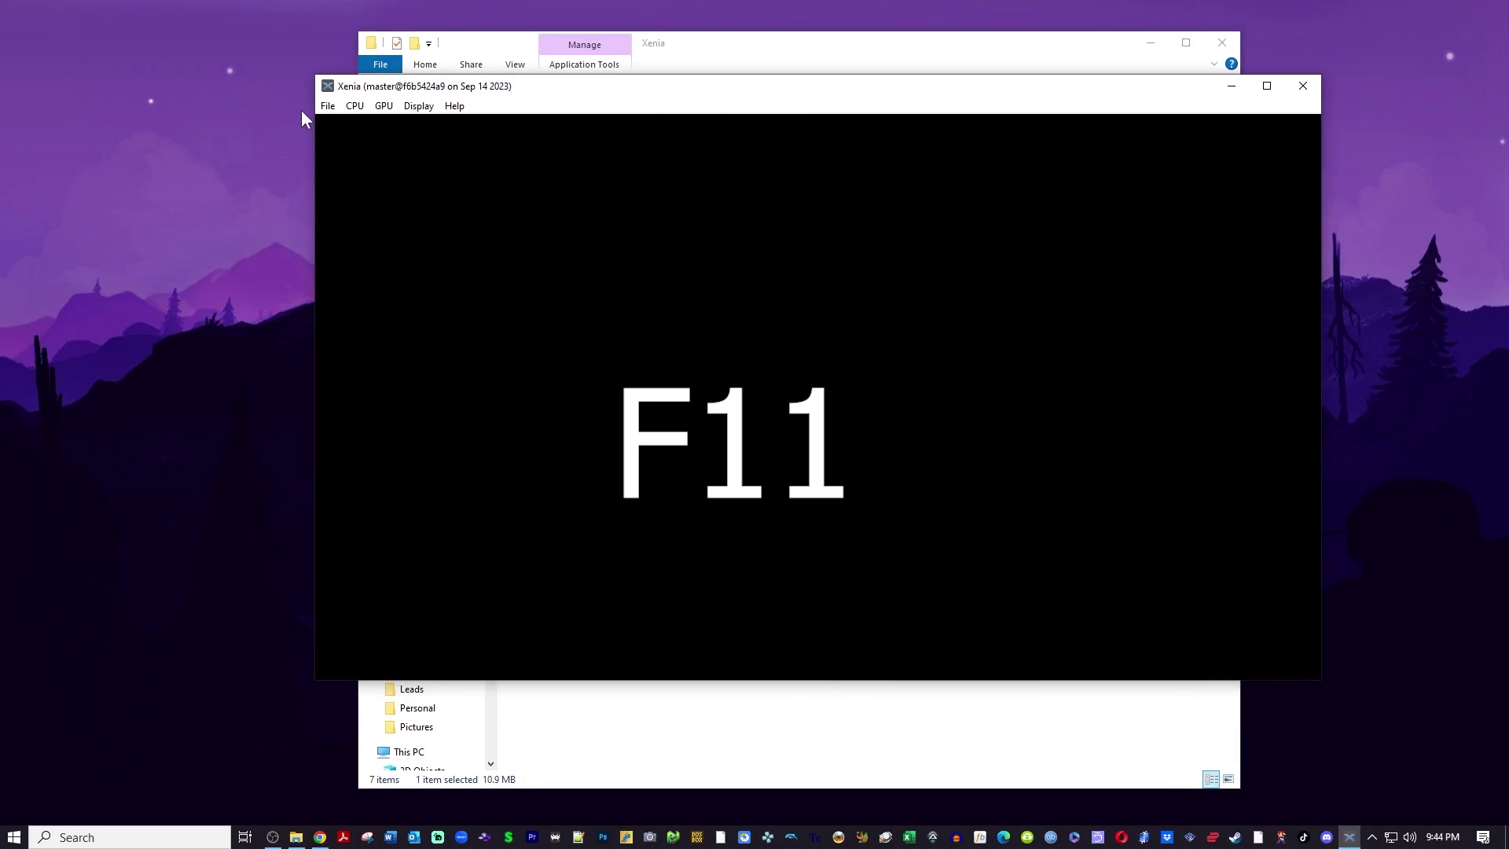
left_click(331, 110)
Load the Red Dead Redemption ISO from the games folder via File > Open.
left_click(324, 111)
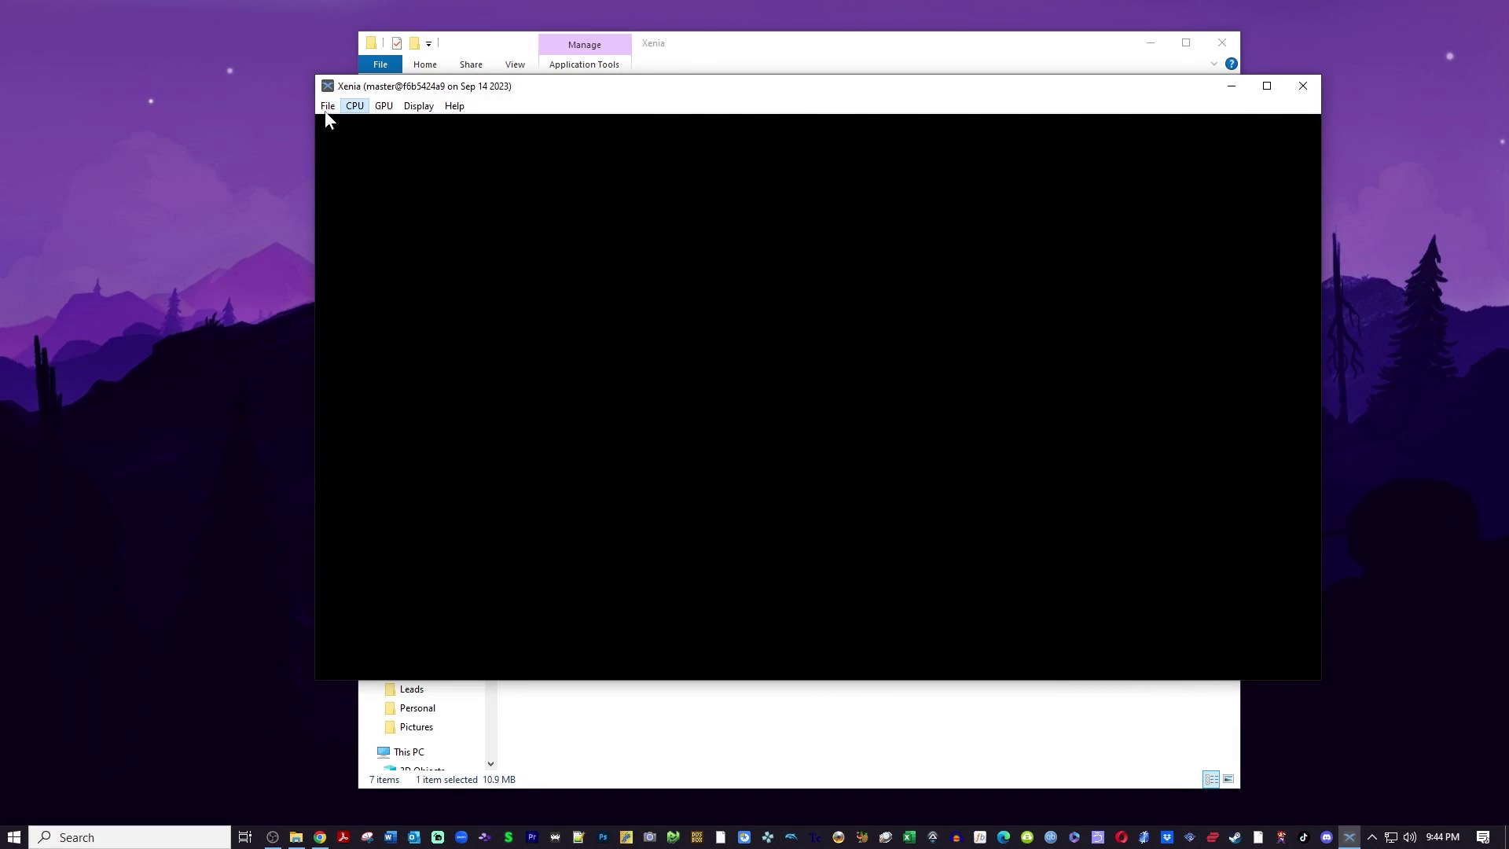
left_click(327, 107)
left_click(342, 126)
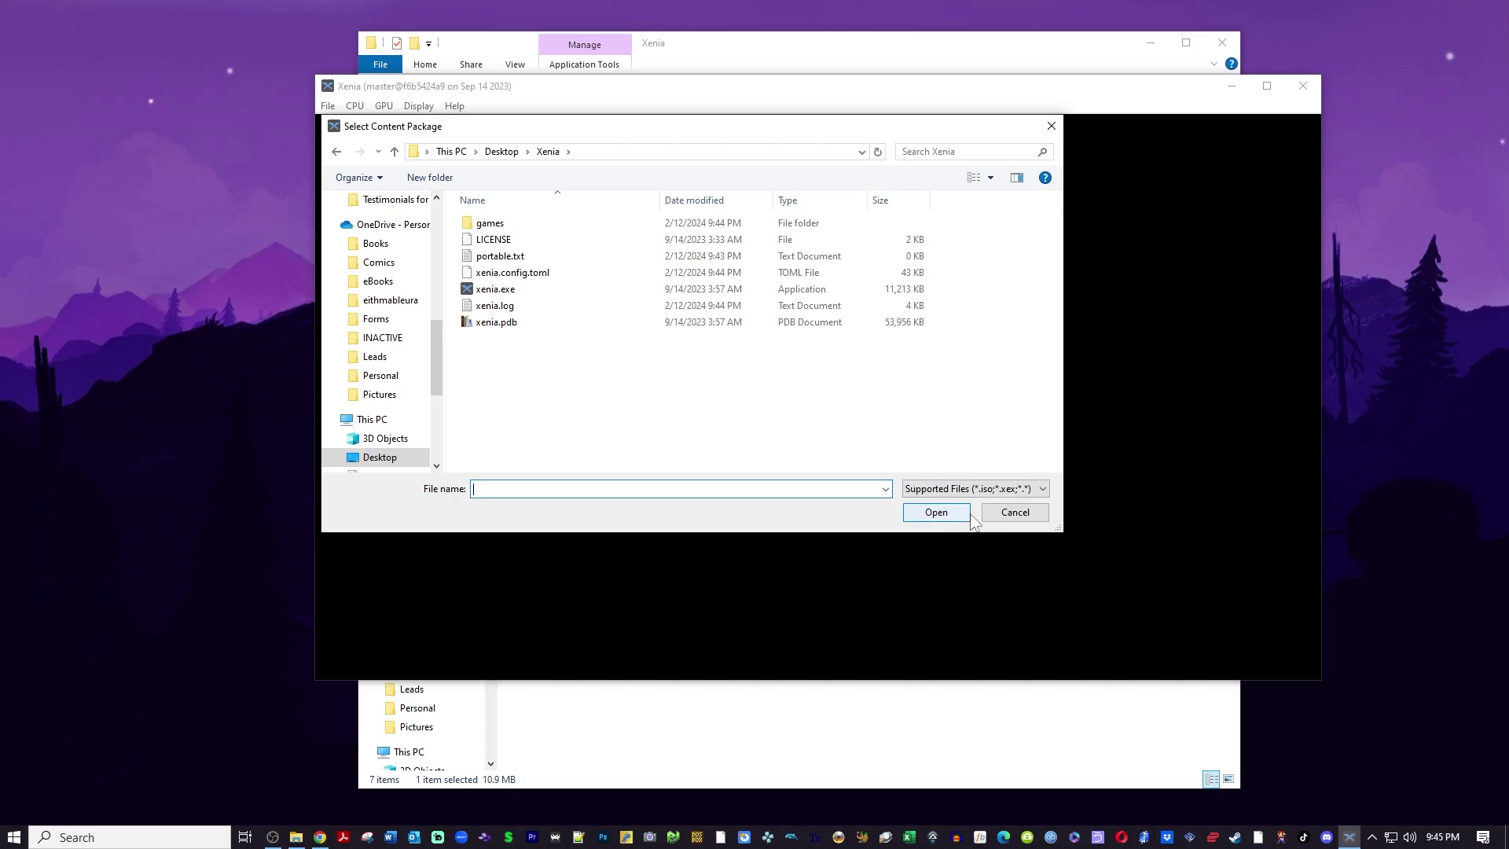
left_click(501, 227)
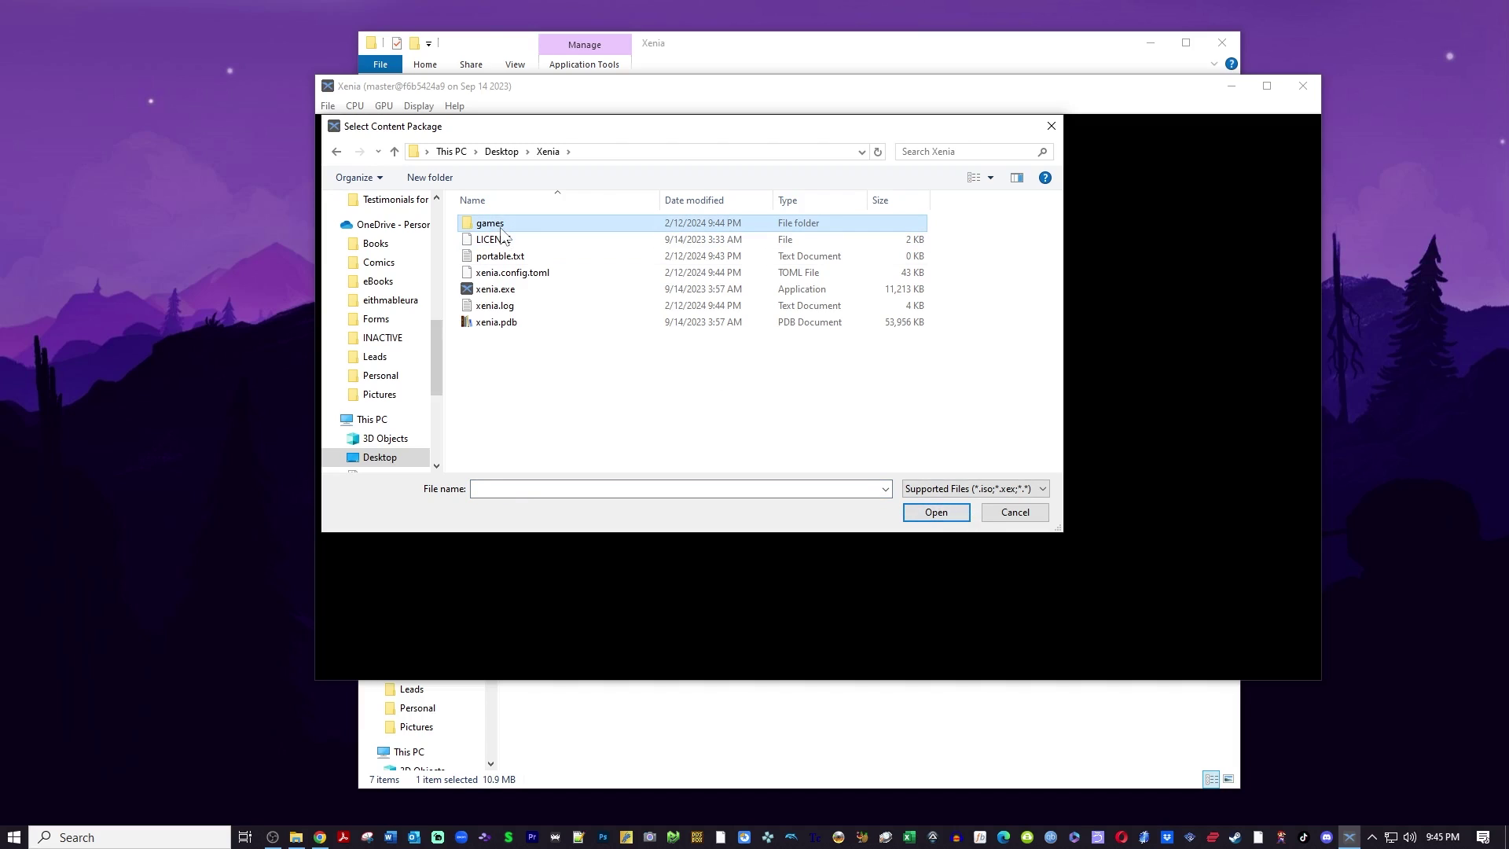
double_click(502, 228)
left_click(509, 227)
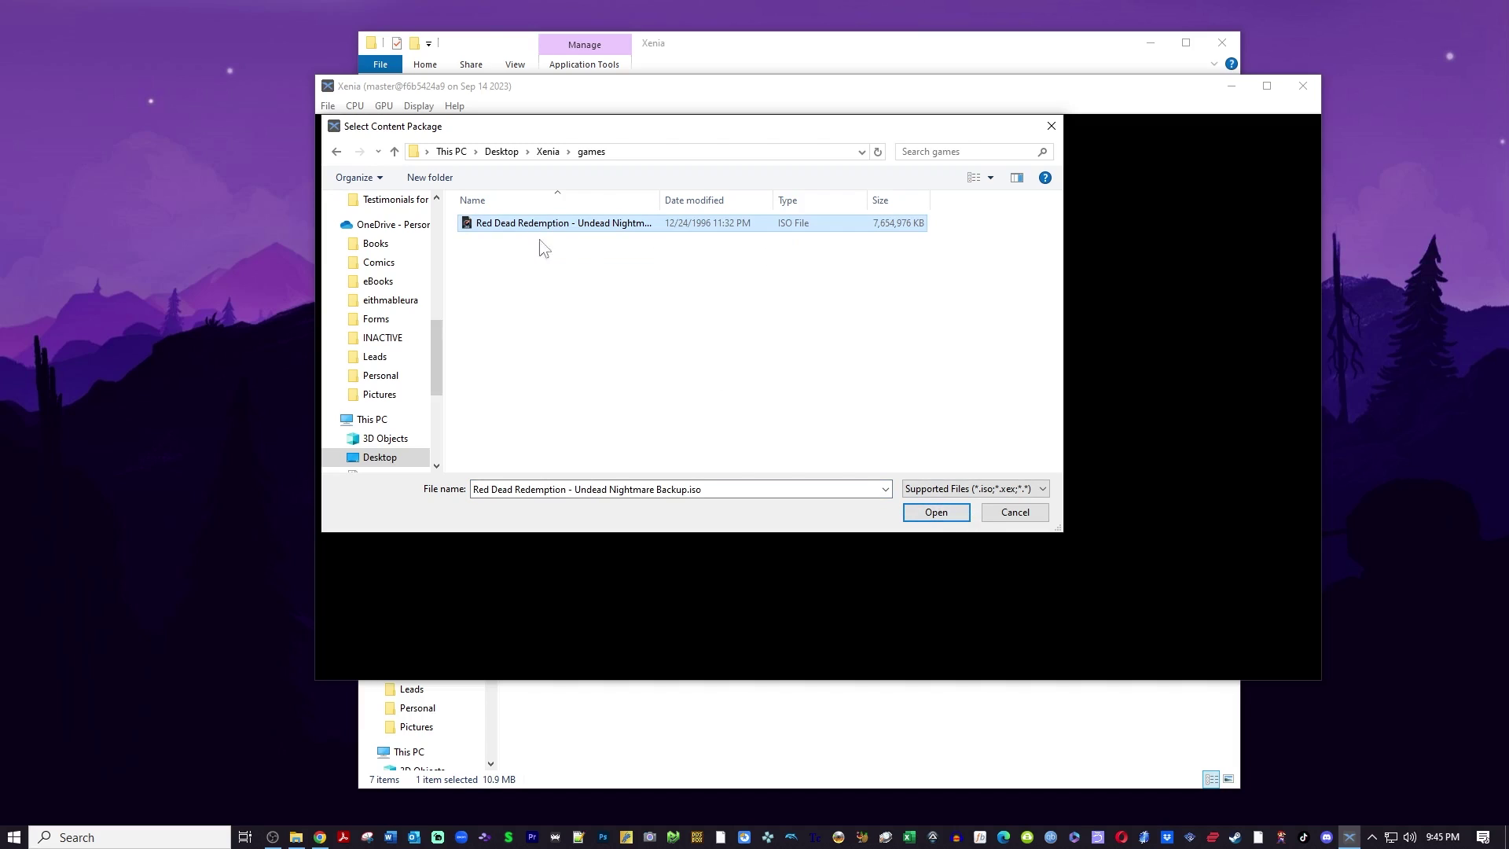
left_click(954, 516)
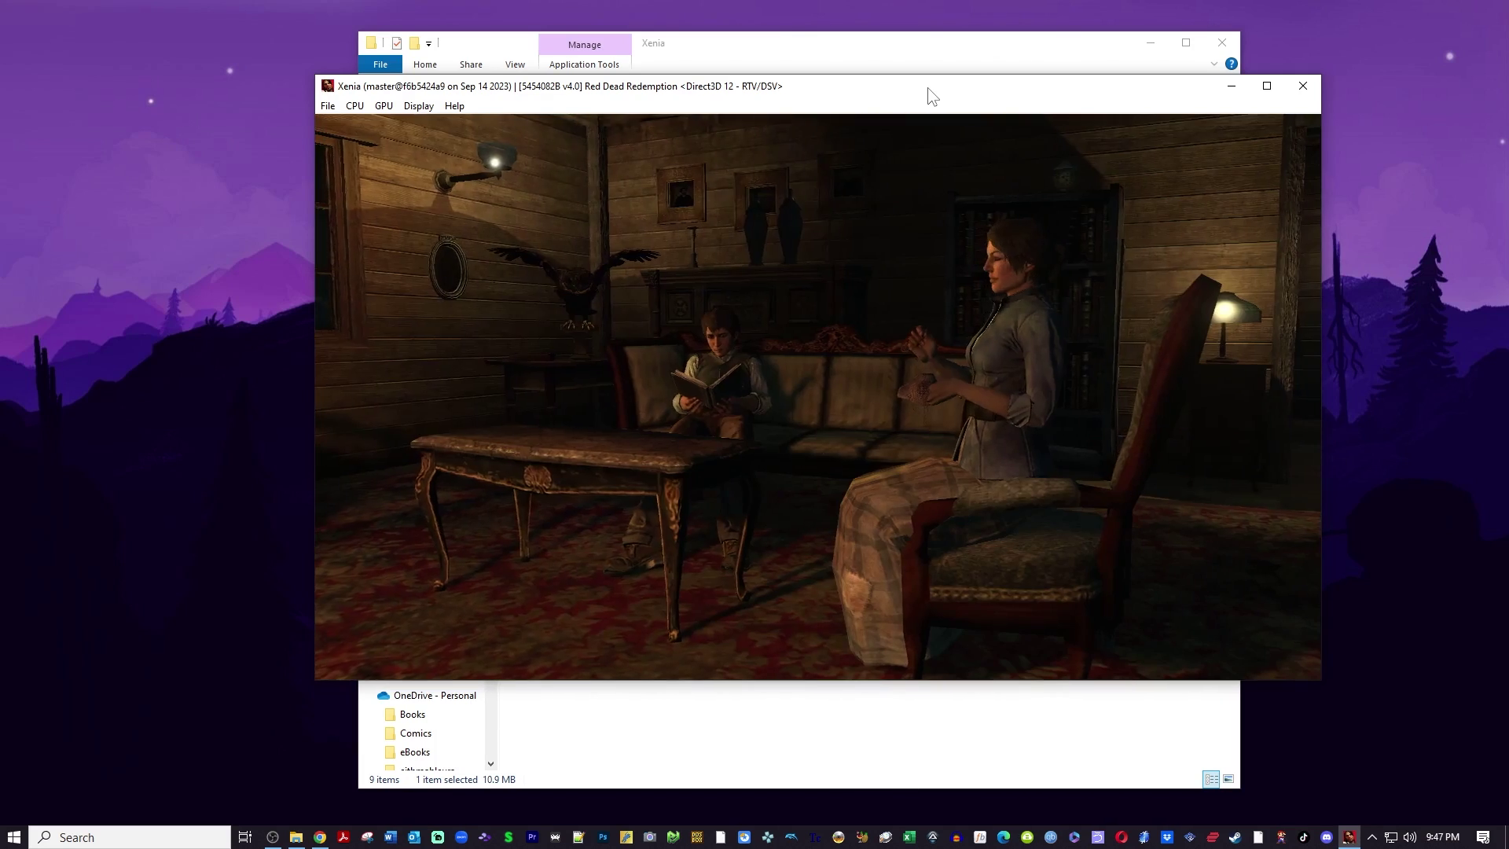
Switch the running game to fullscreen with F11.
key("F11")
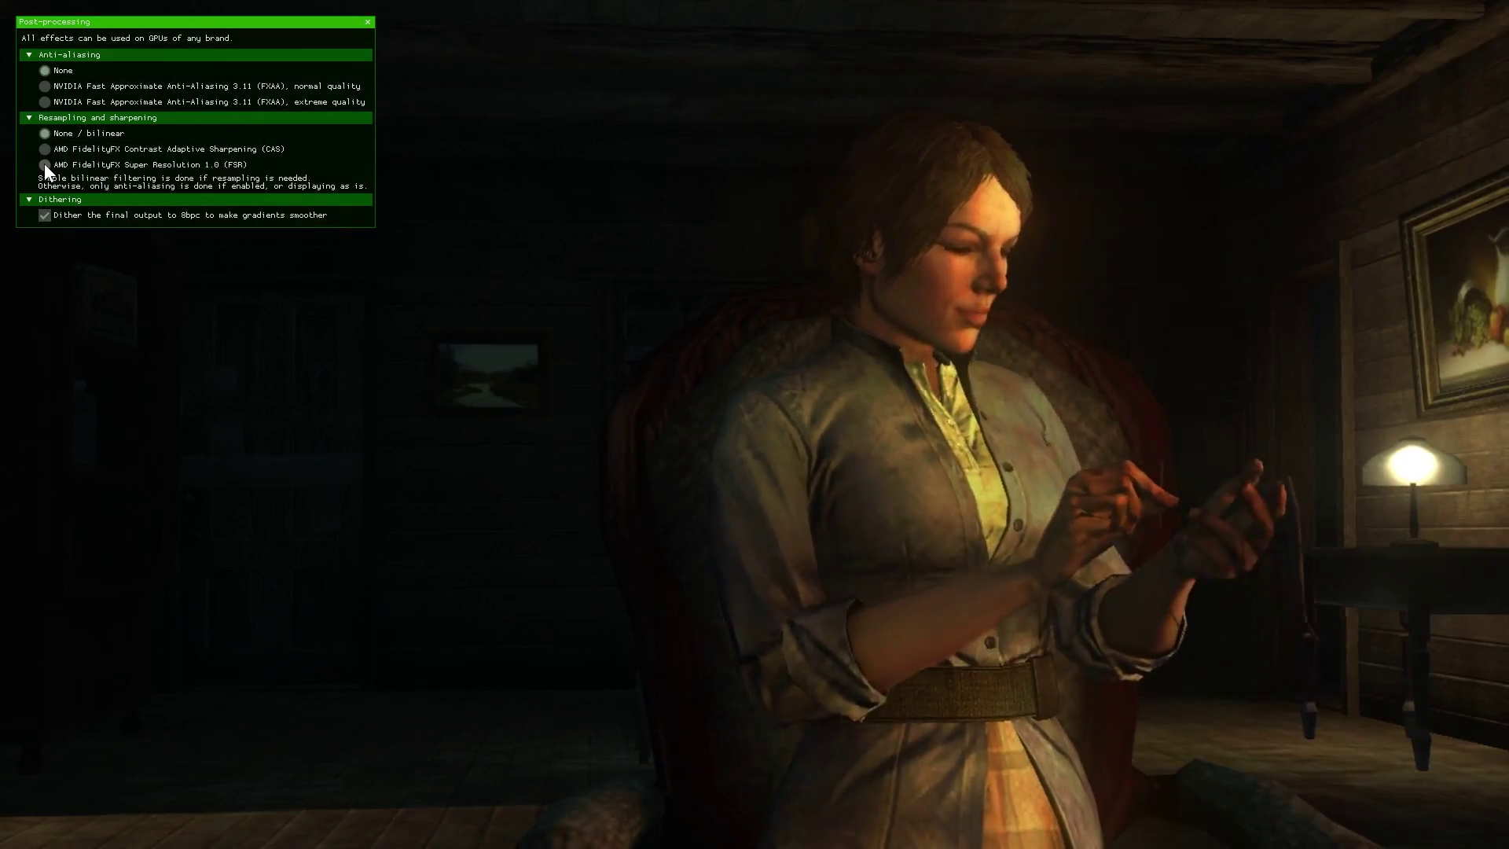
Choose FSR resampling, extreme FXAA, CAS sharpness 1.000 and FSR sharpness reduction 0.000.
left_click(44, 163)
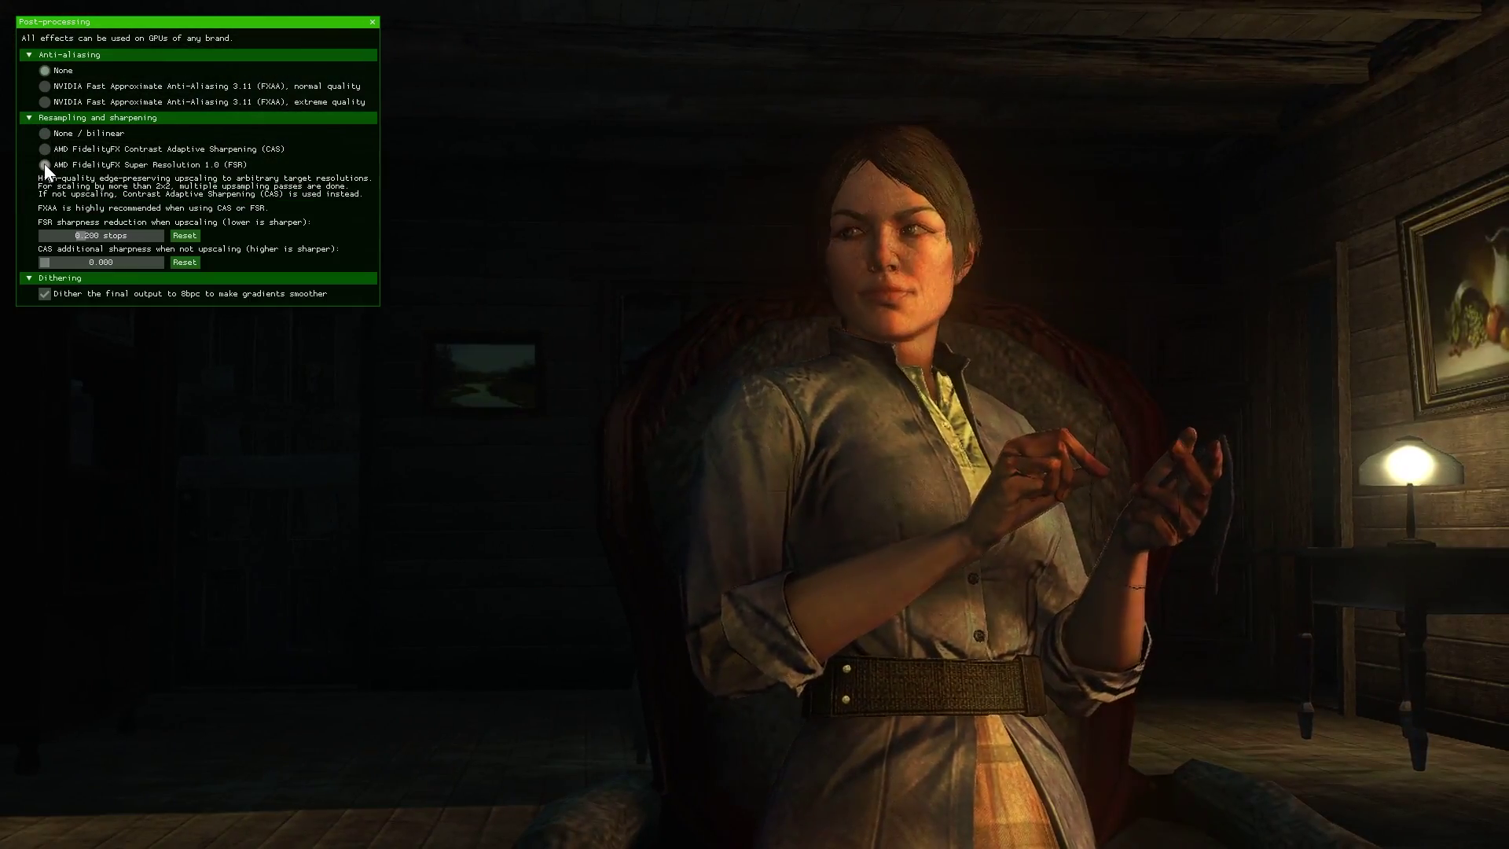
left_click(42, 102)
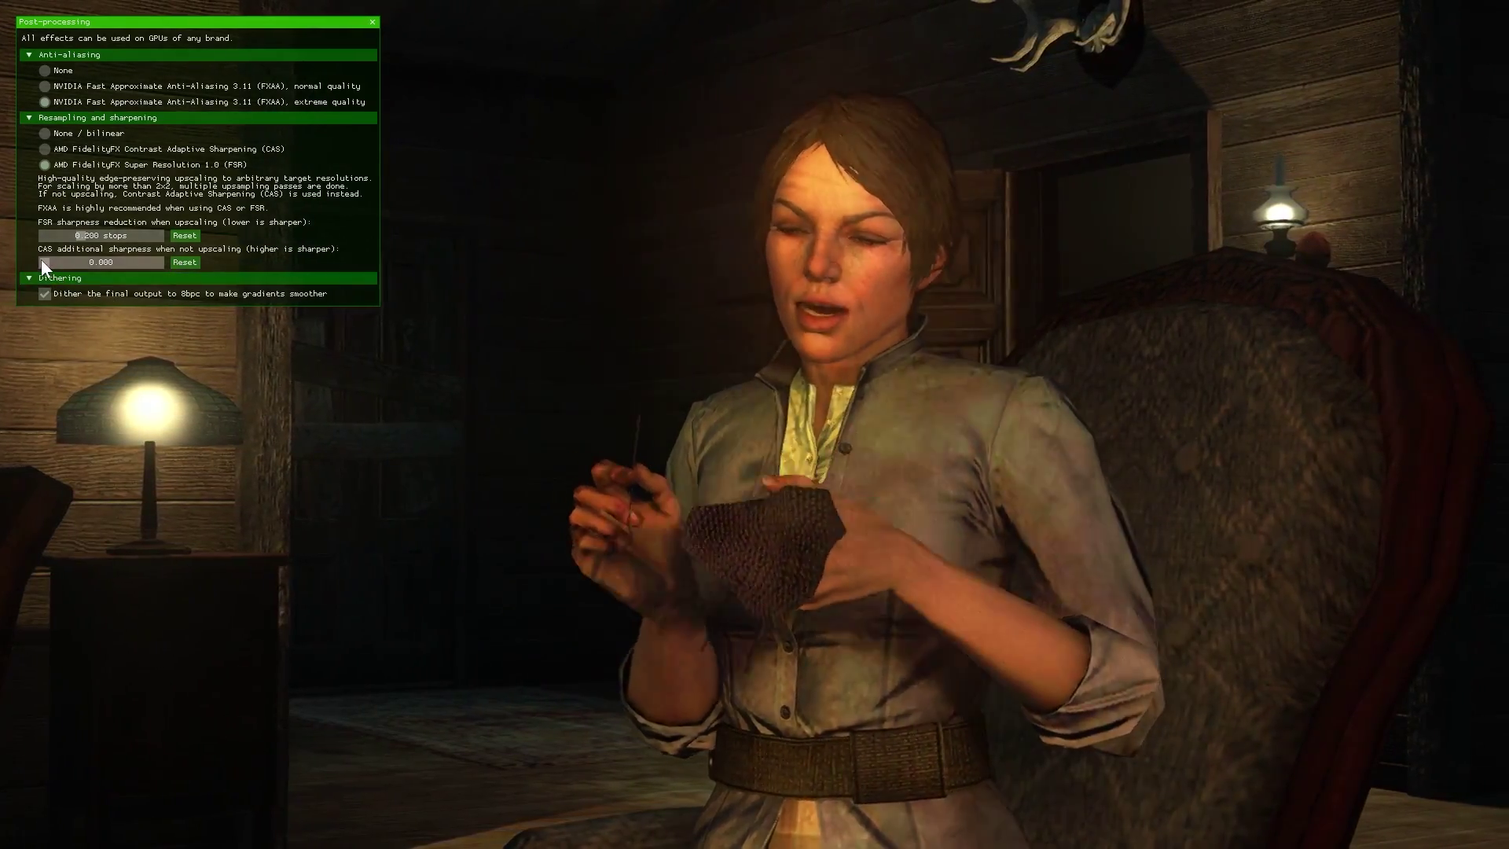
left_click_drag(40, 258, 201, 262)
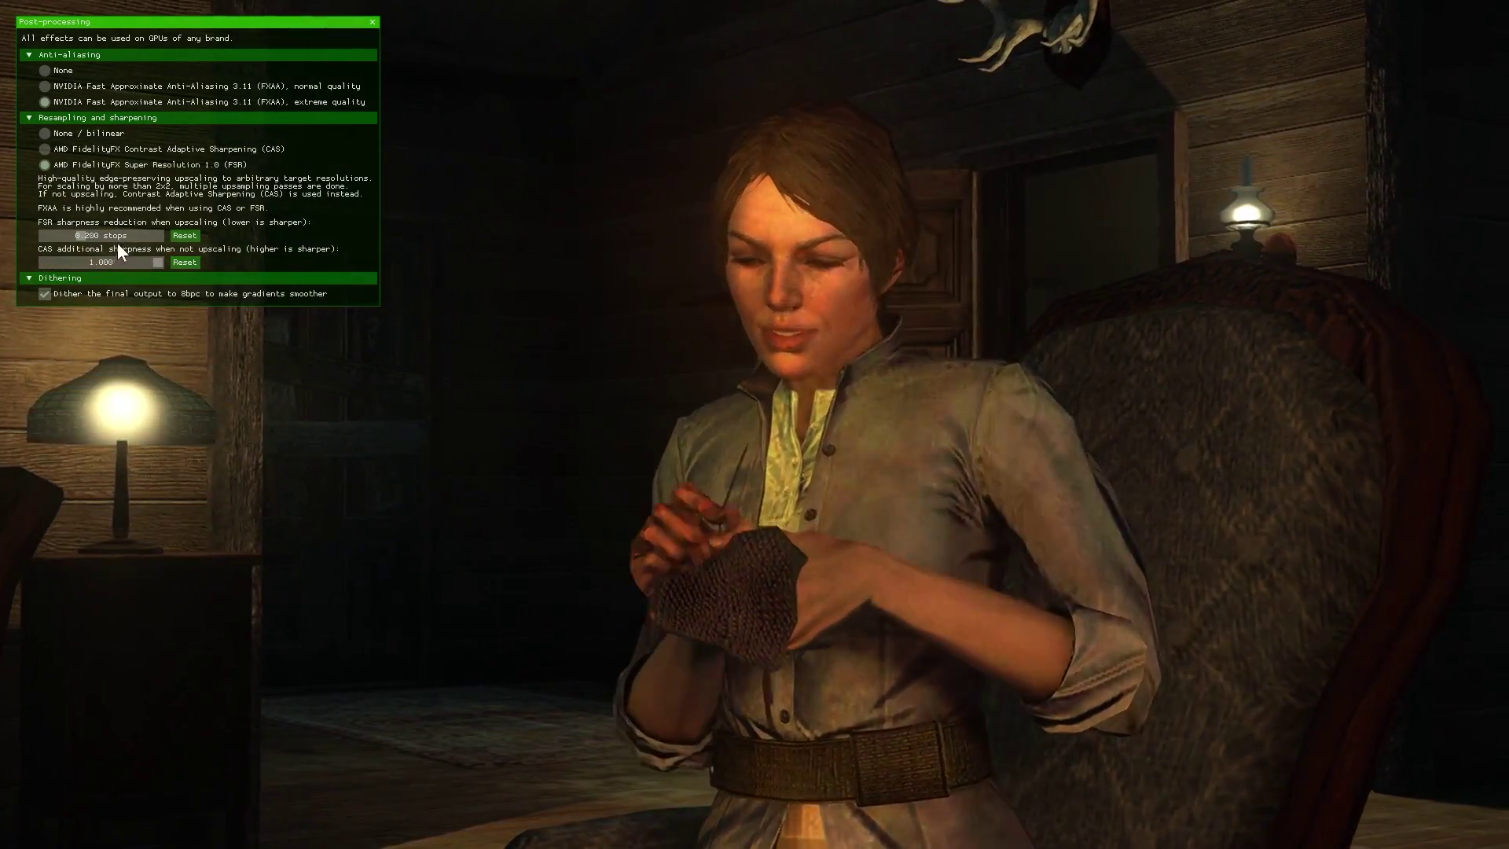
left_click_drag(86, 239, 41, 236)
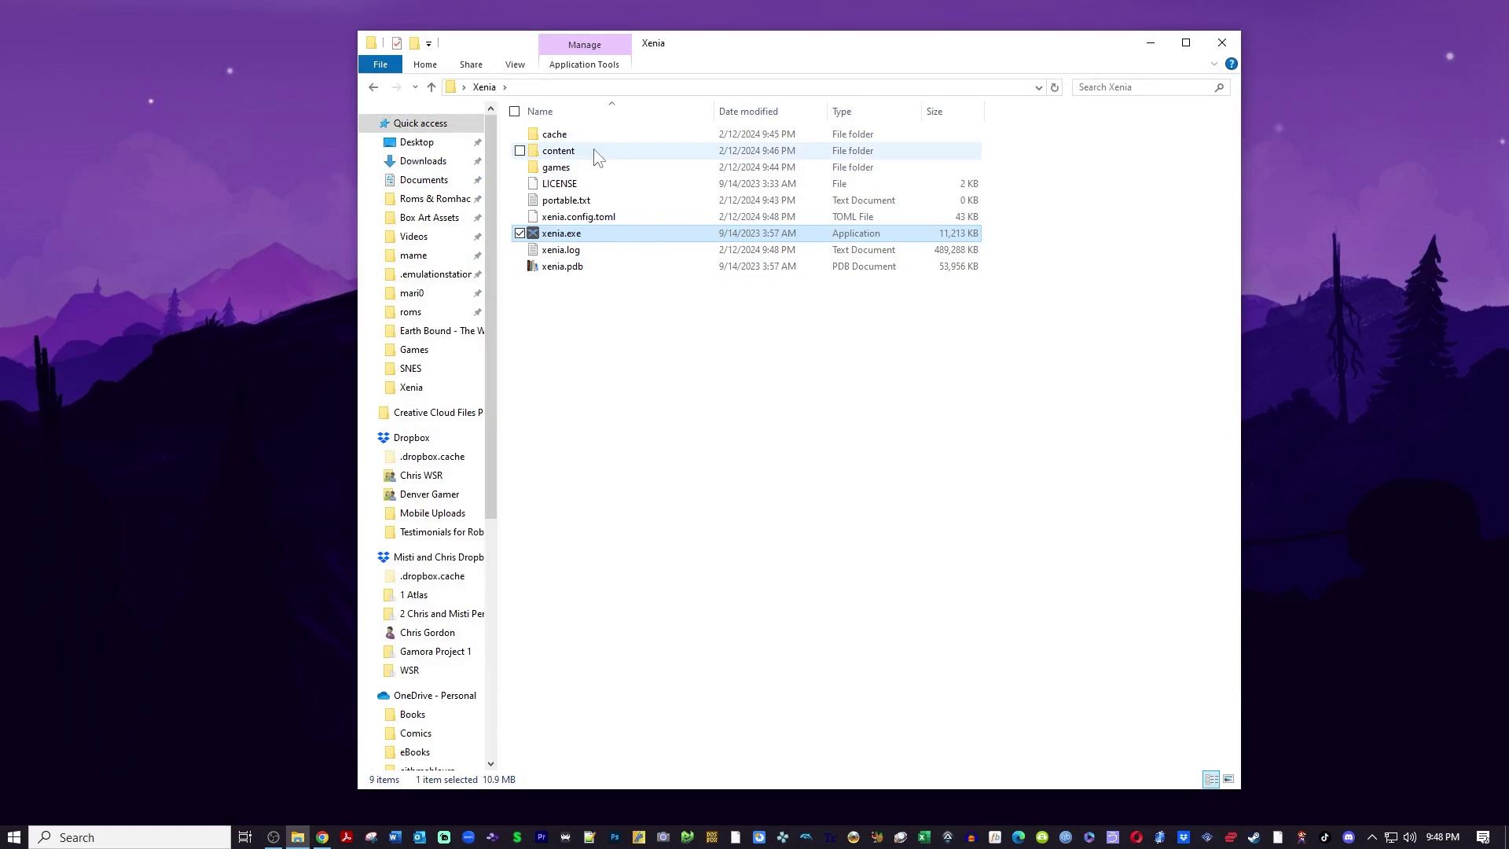
Open xenia.config.toml in Notepad++ using its right-click Edit with Notepad++ entry.
left_click(583, 218)
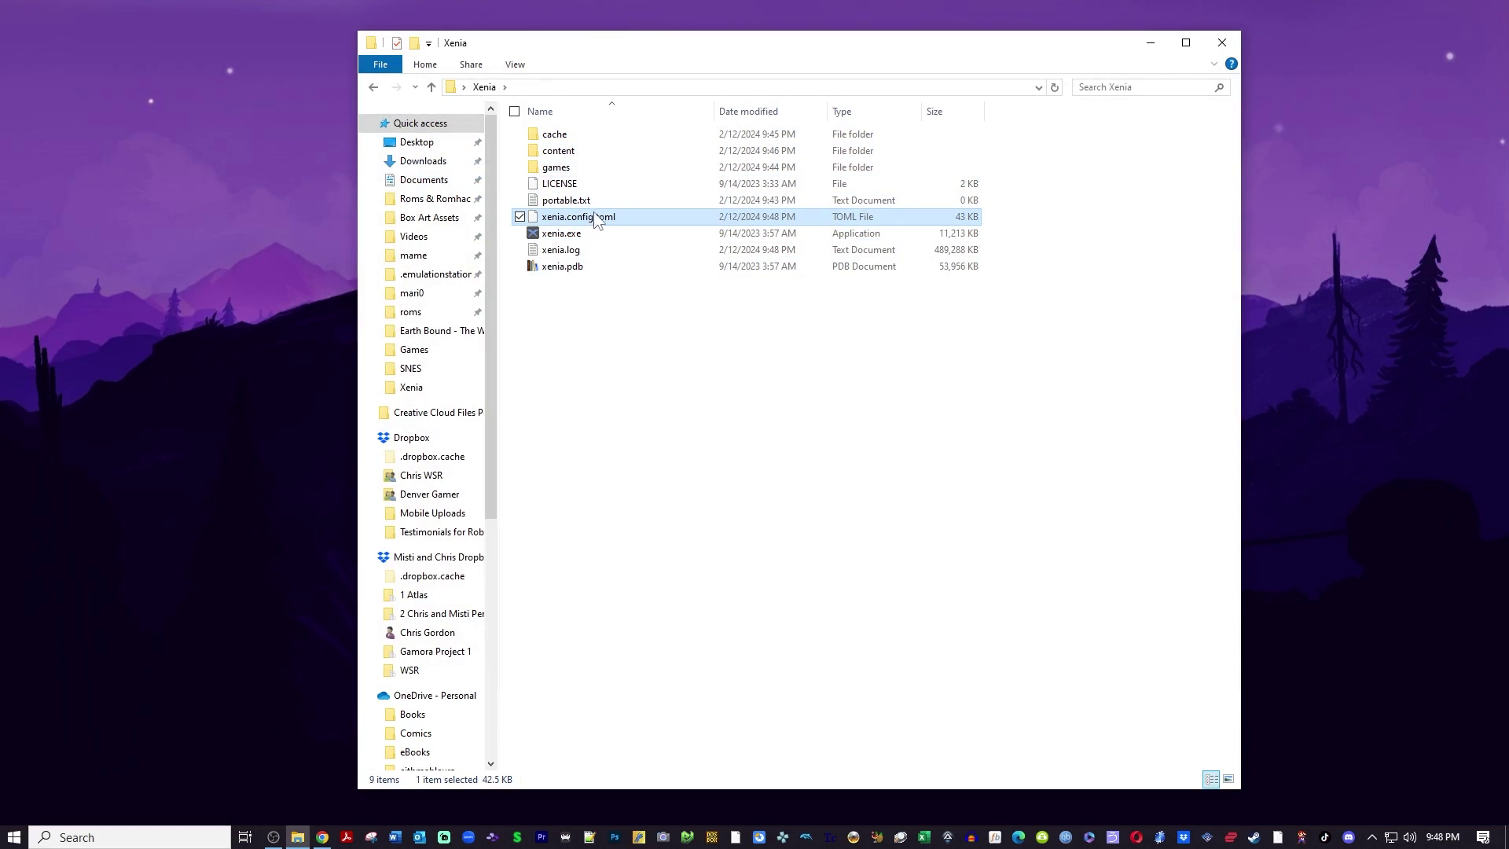
right_click(660, 218)
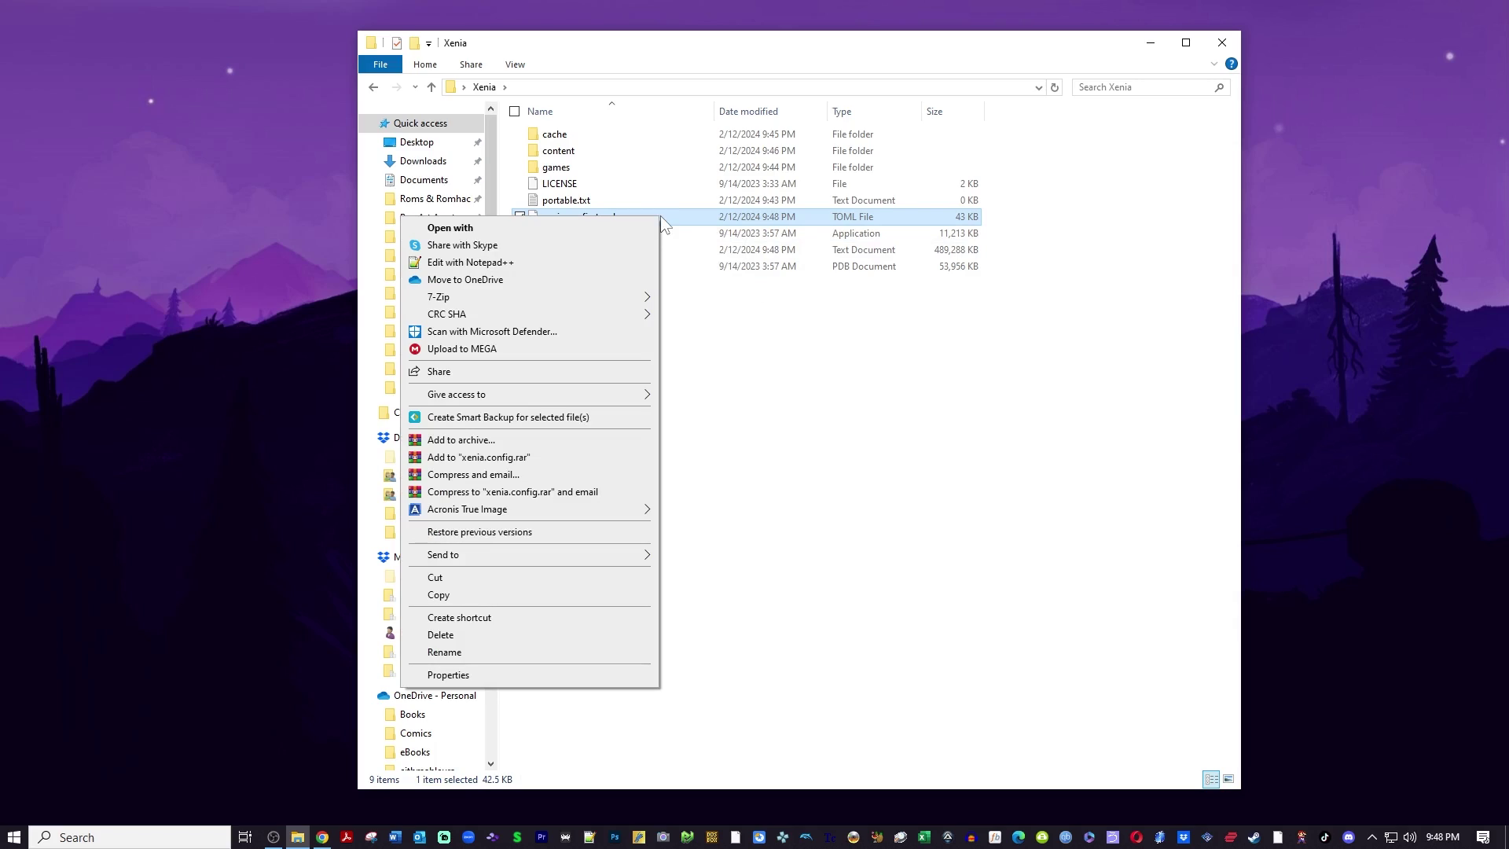
left_click(503, 264)
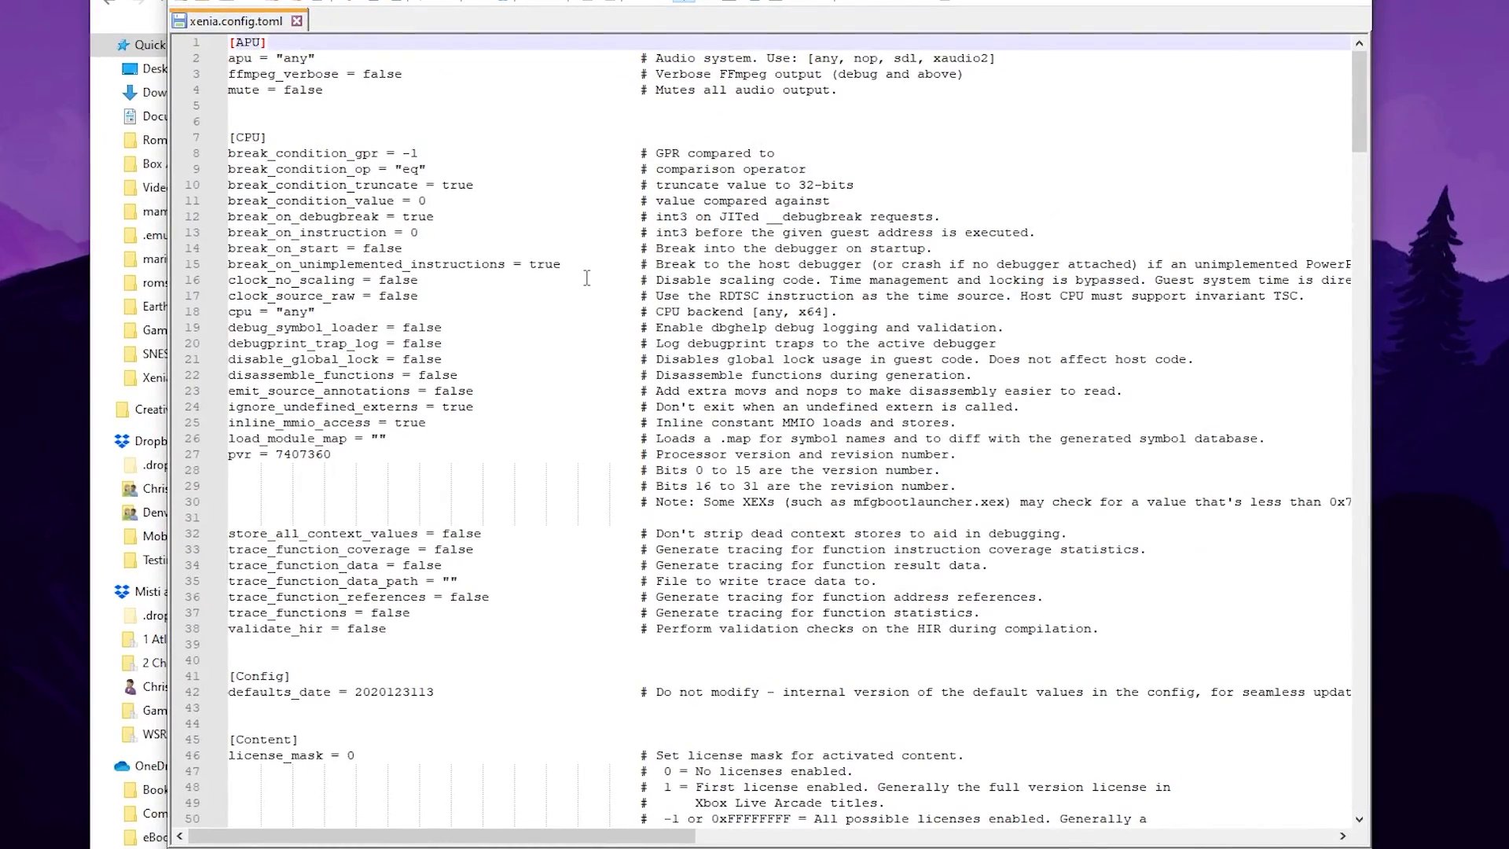
In the [GPU] section, change draw_resolution_scale_x and draw_resolution_scale_y from 1 to 2.
scroll(586, 277, "down", 16)
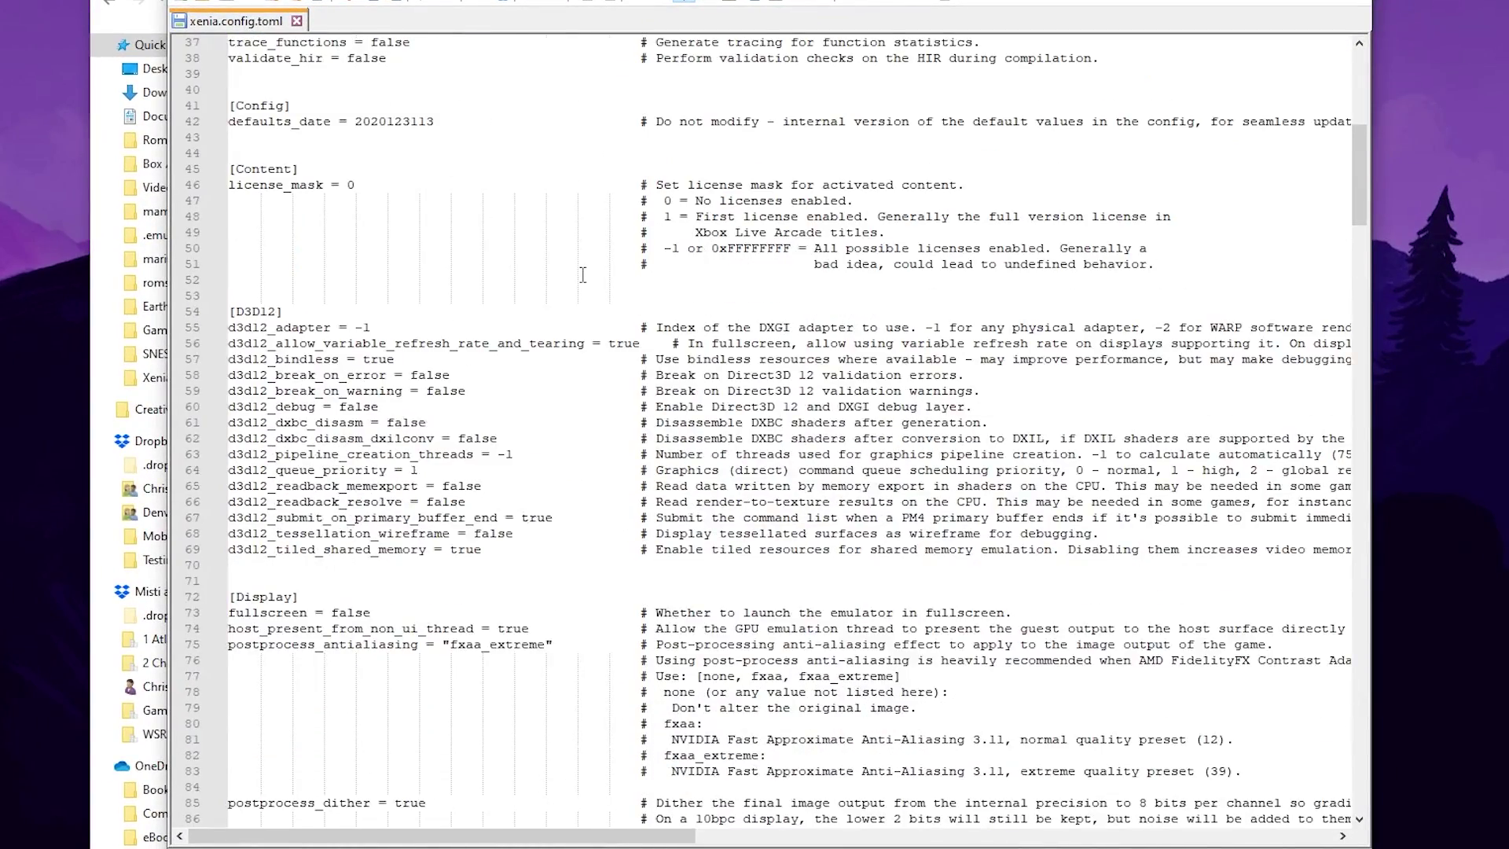
scroll(584, 283, "down", 20)
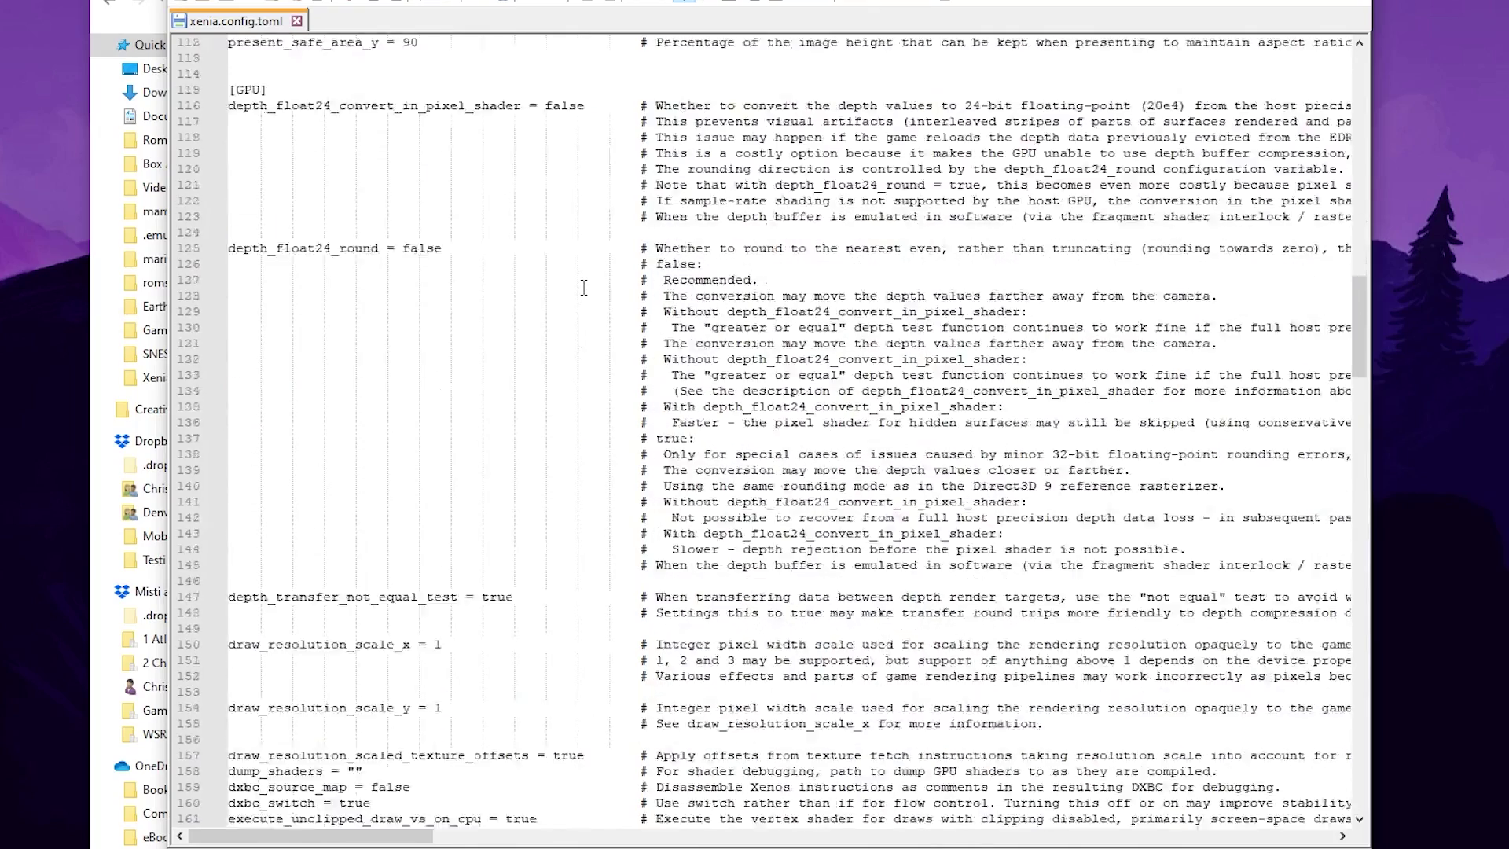
scroll(431, 425, "up", 8)
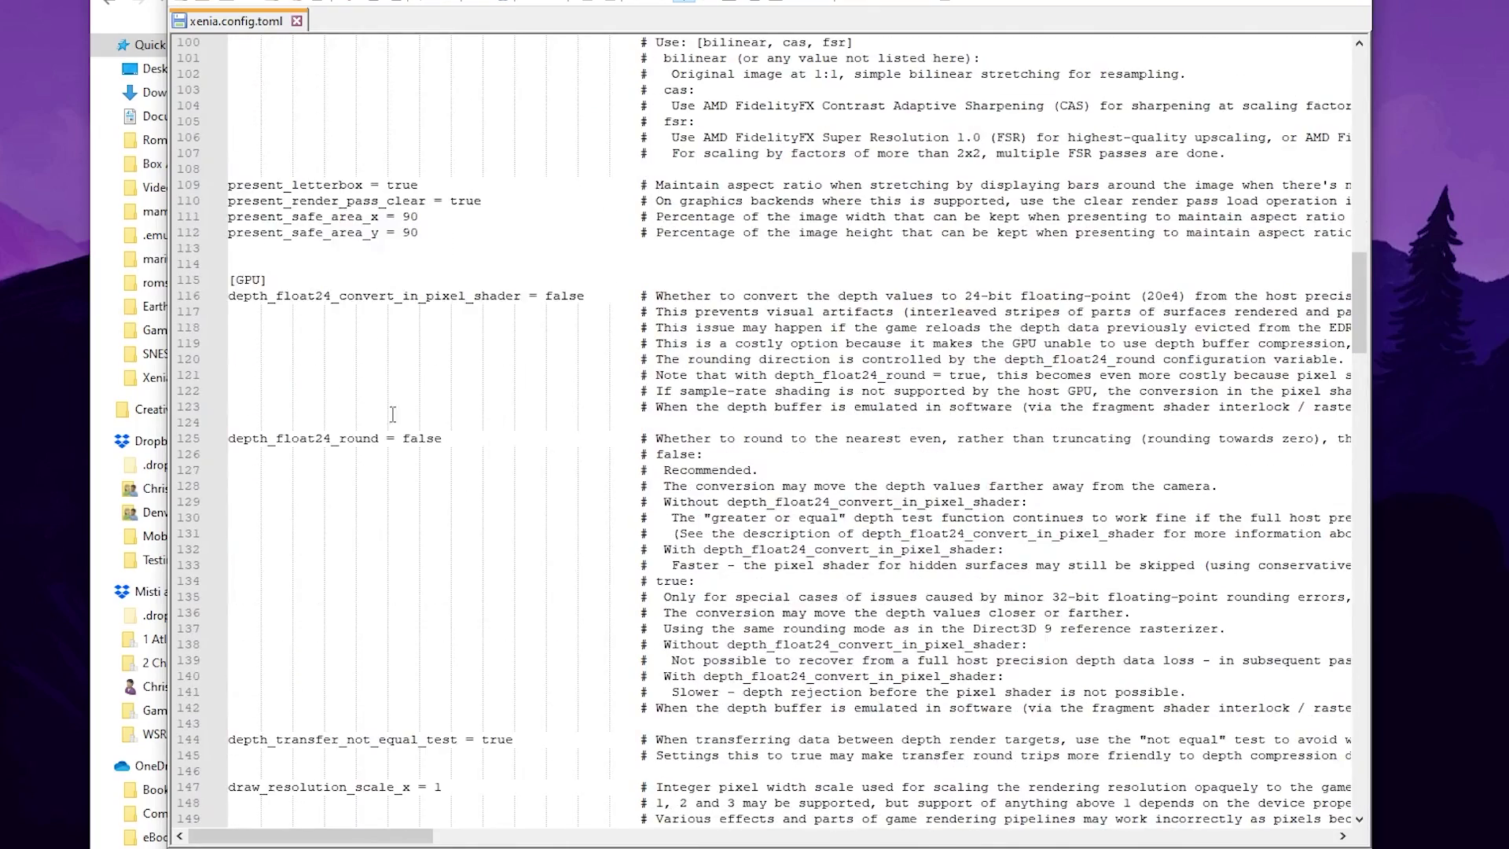
scroll(452, 493, "down", 6)
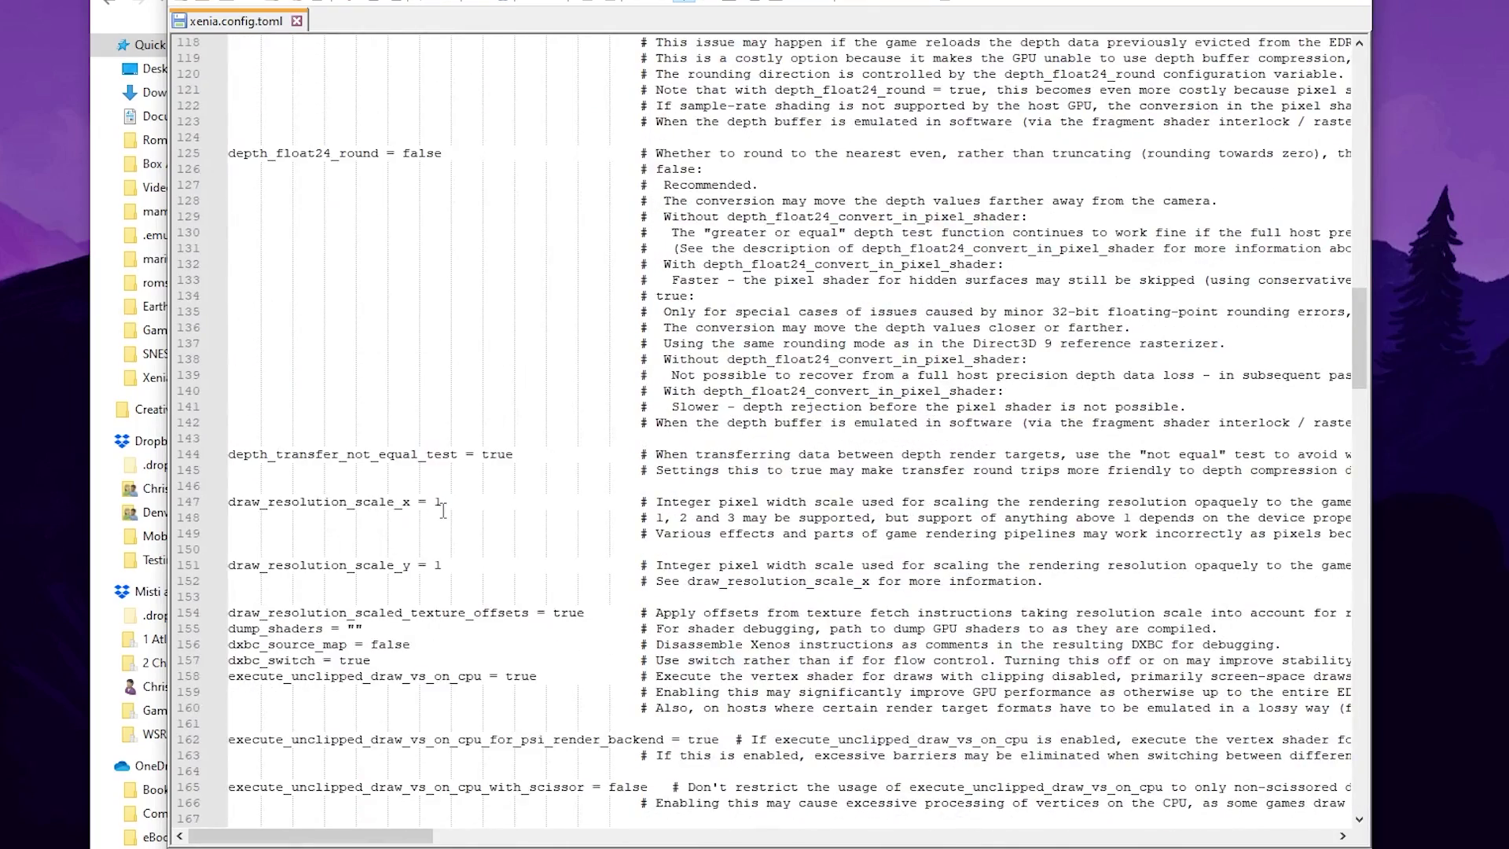
double_click(437, 501)
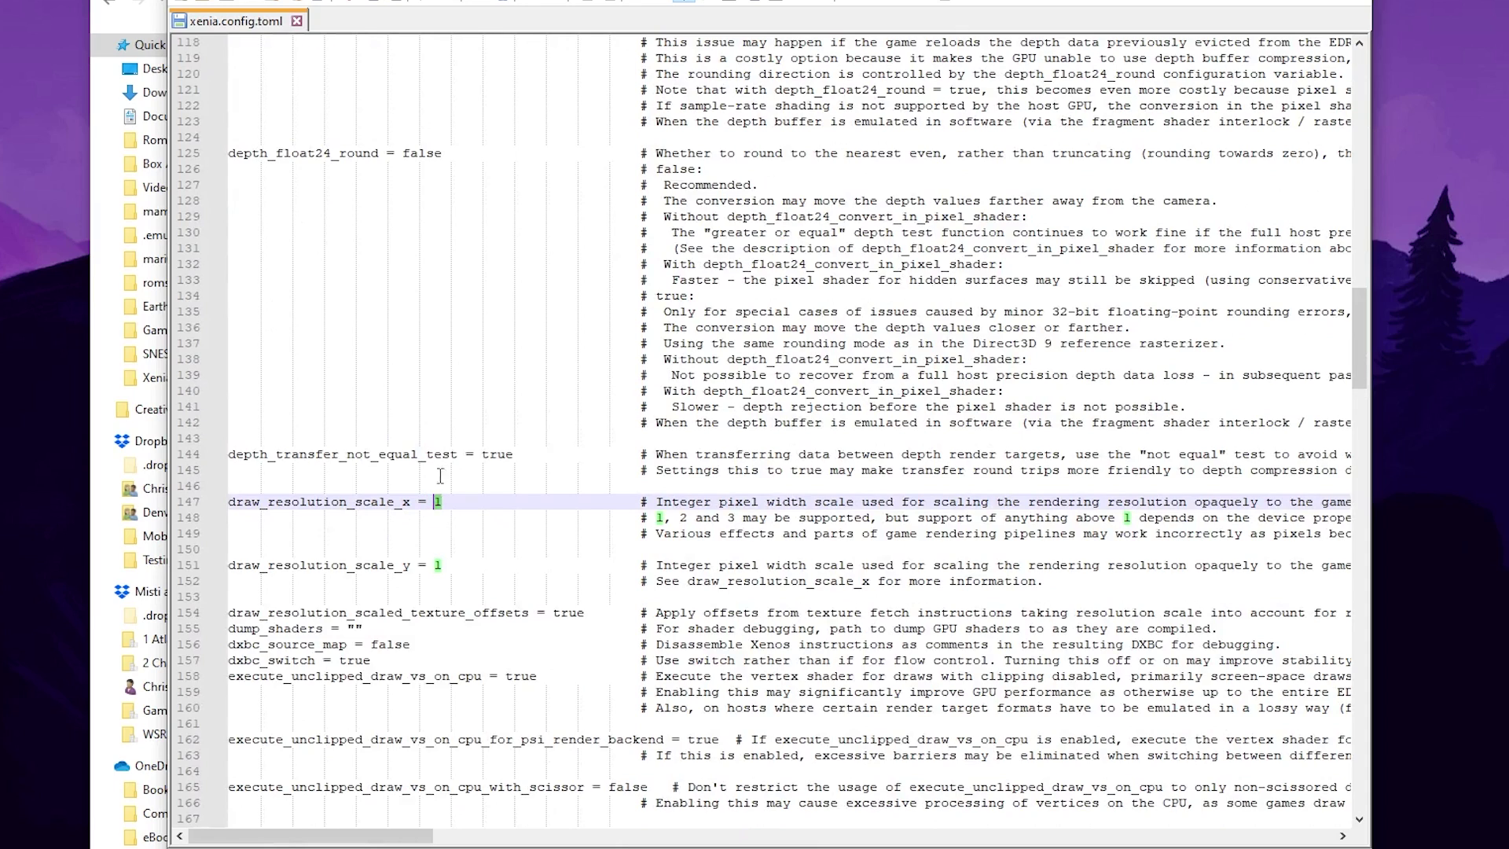
type("2")
double_click(438, 565)
type("2")
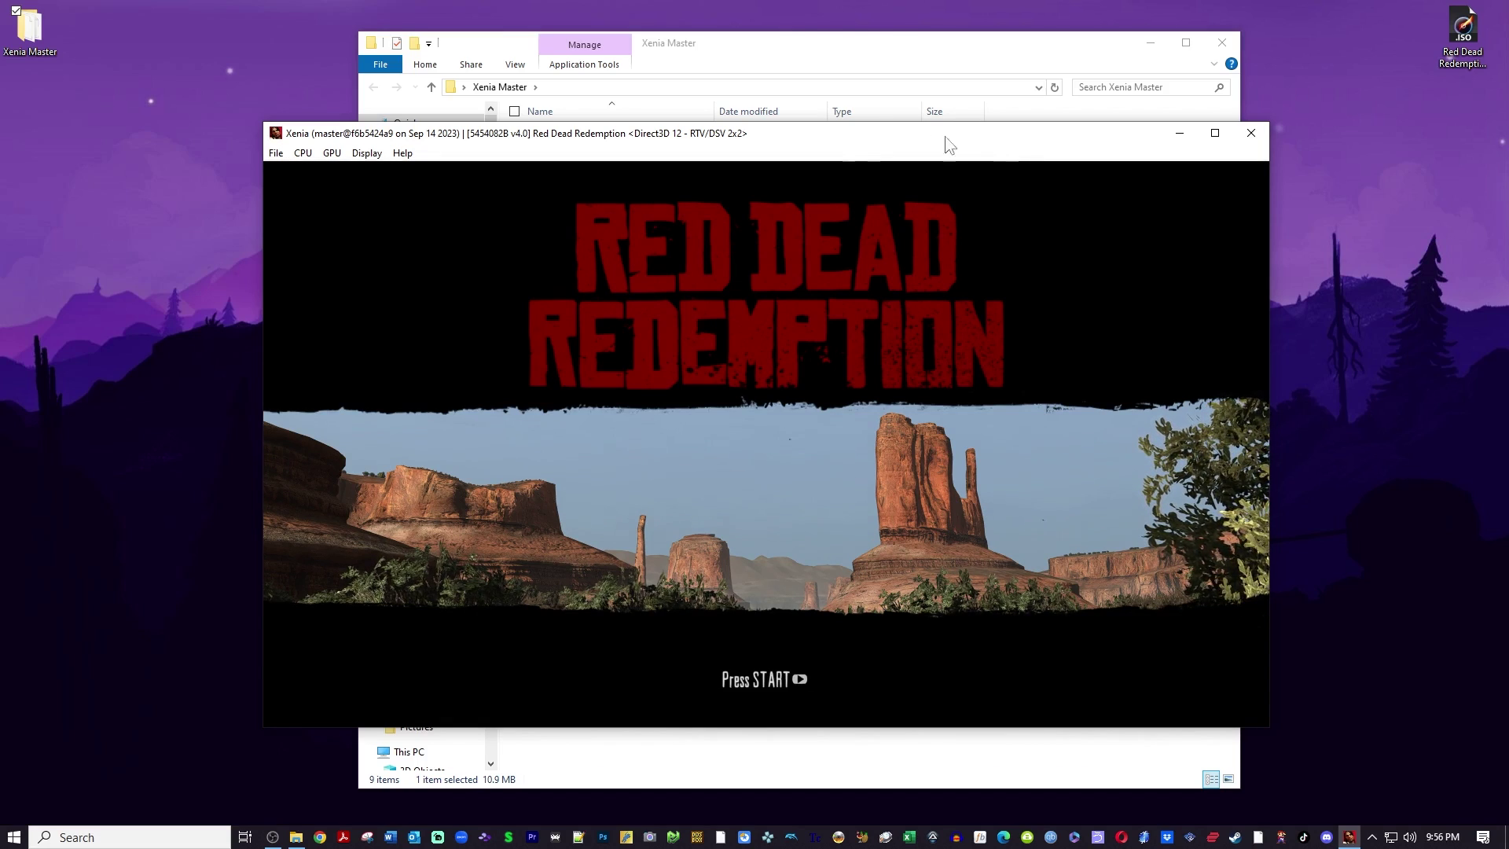
Launch Xenia's Help > Game compatibility search for Red Dead Redemption in the browser.
left_click(398, 156)
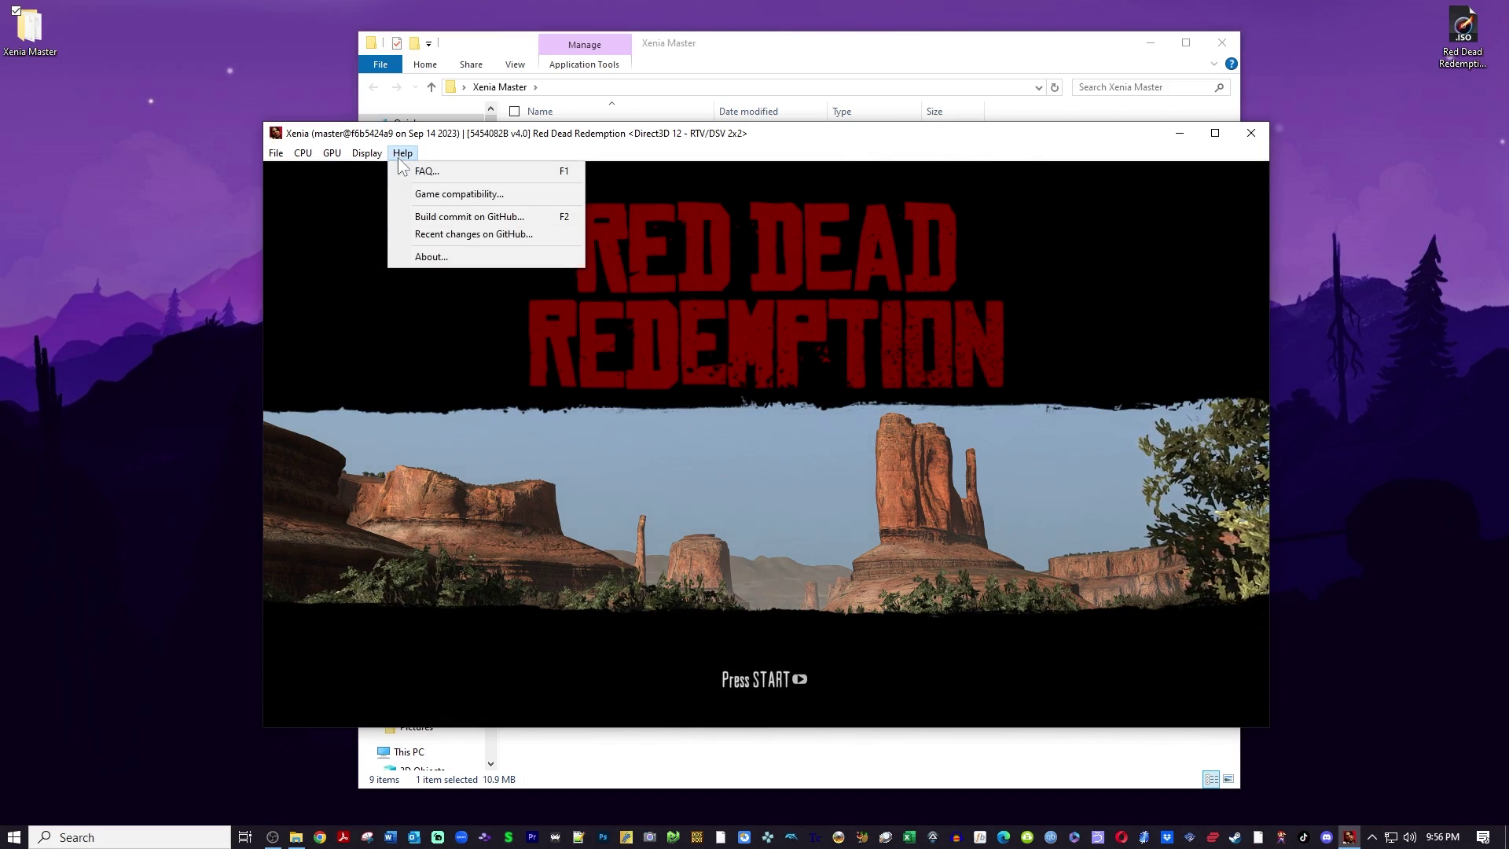
left_click(446, 195)
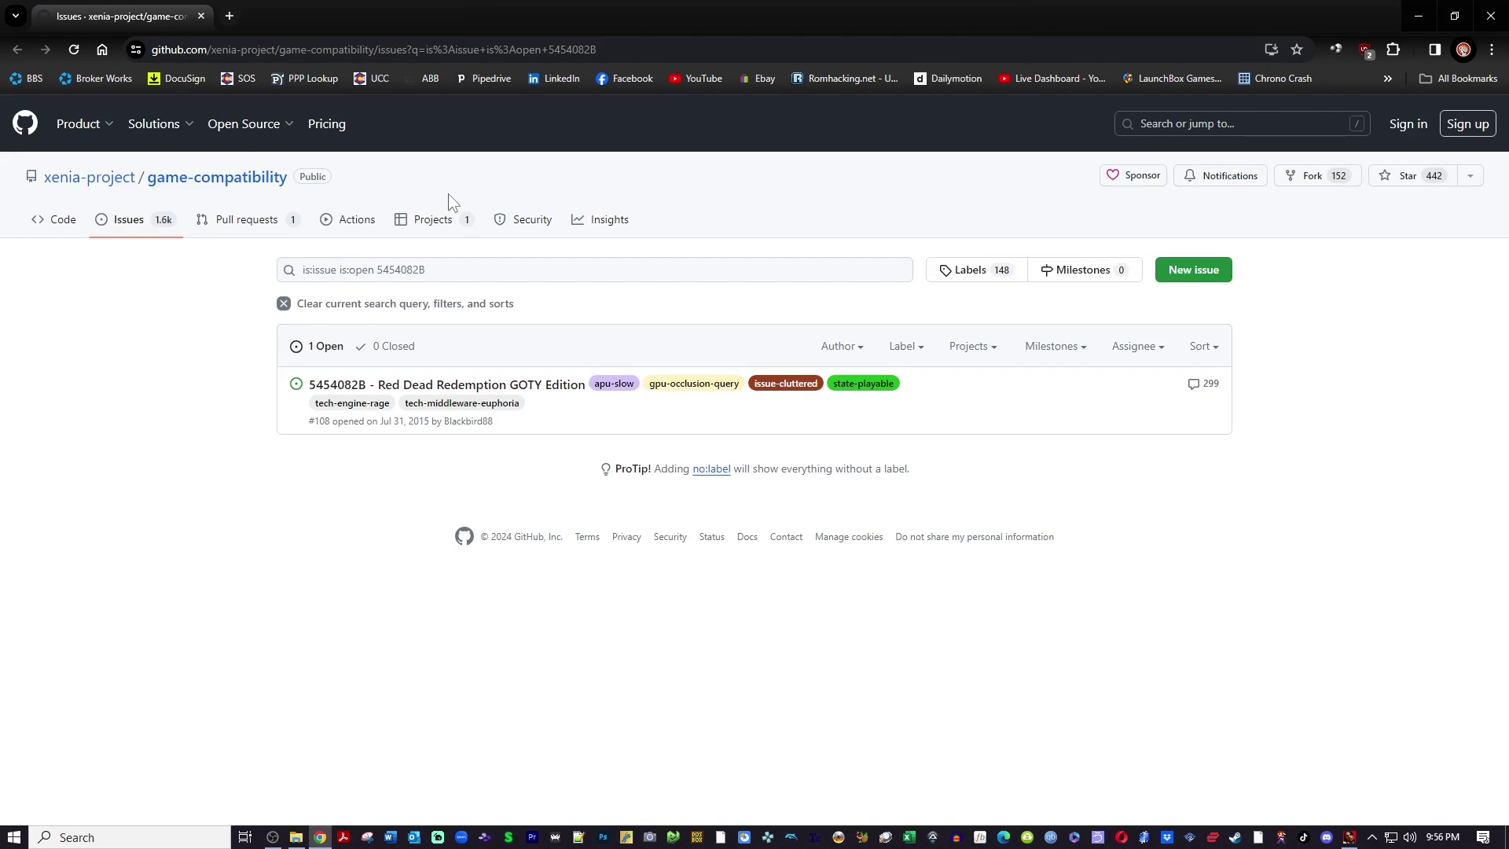
Open GitHub issue #108 for 5454082B Red Dead Redemption GOTY Edition and read through its playable report and comments.
mouse_move(892, 390)
left_click(1200, 391)
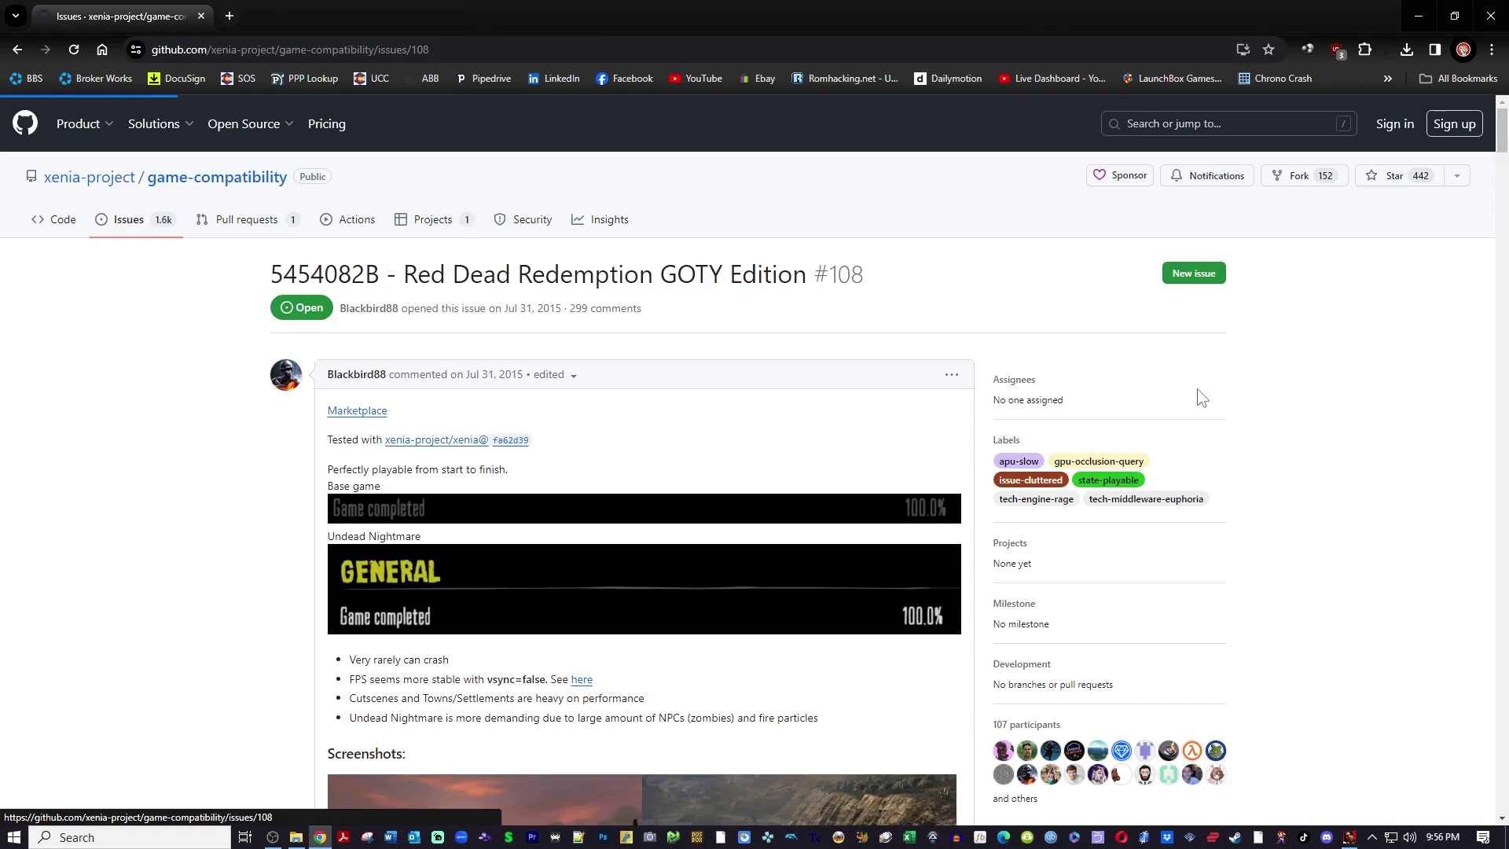
scroll(838, 354, "down", 2)
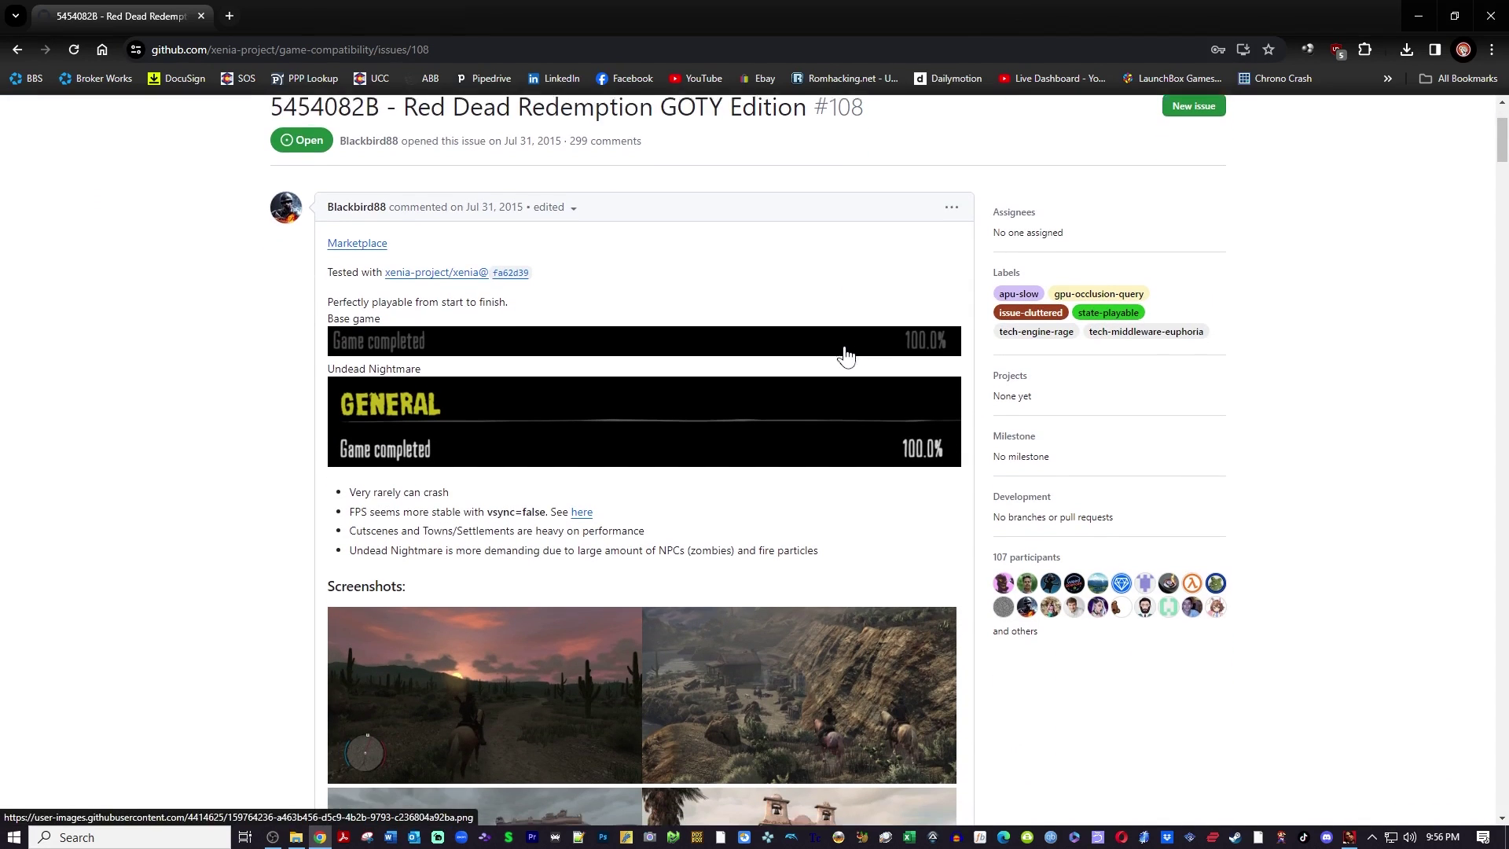
scroll(846, 356, "down", 1)
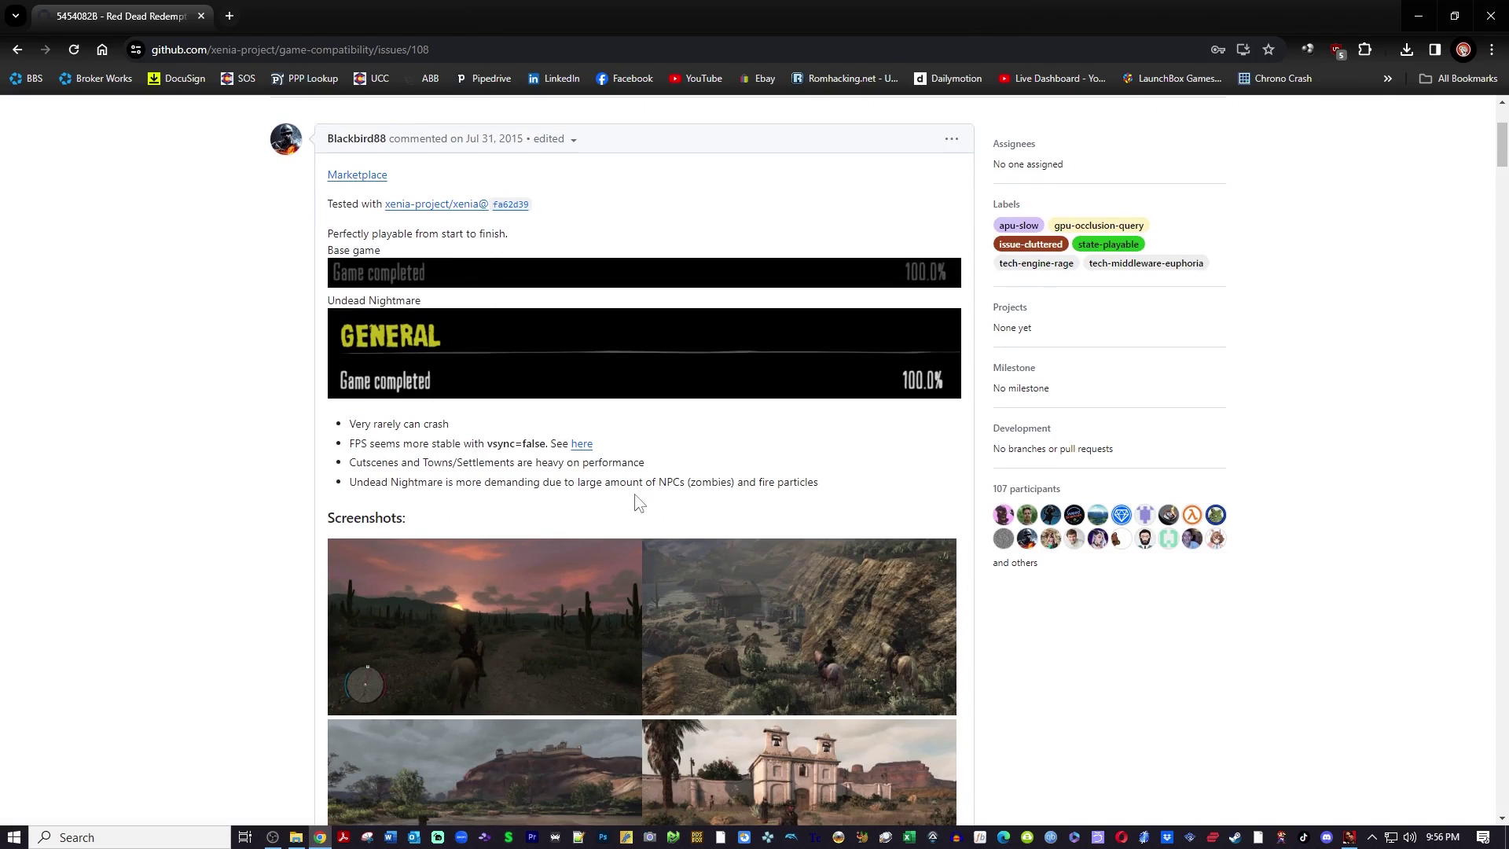
scroll(668, 489, "down", 1)
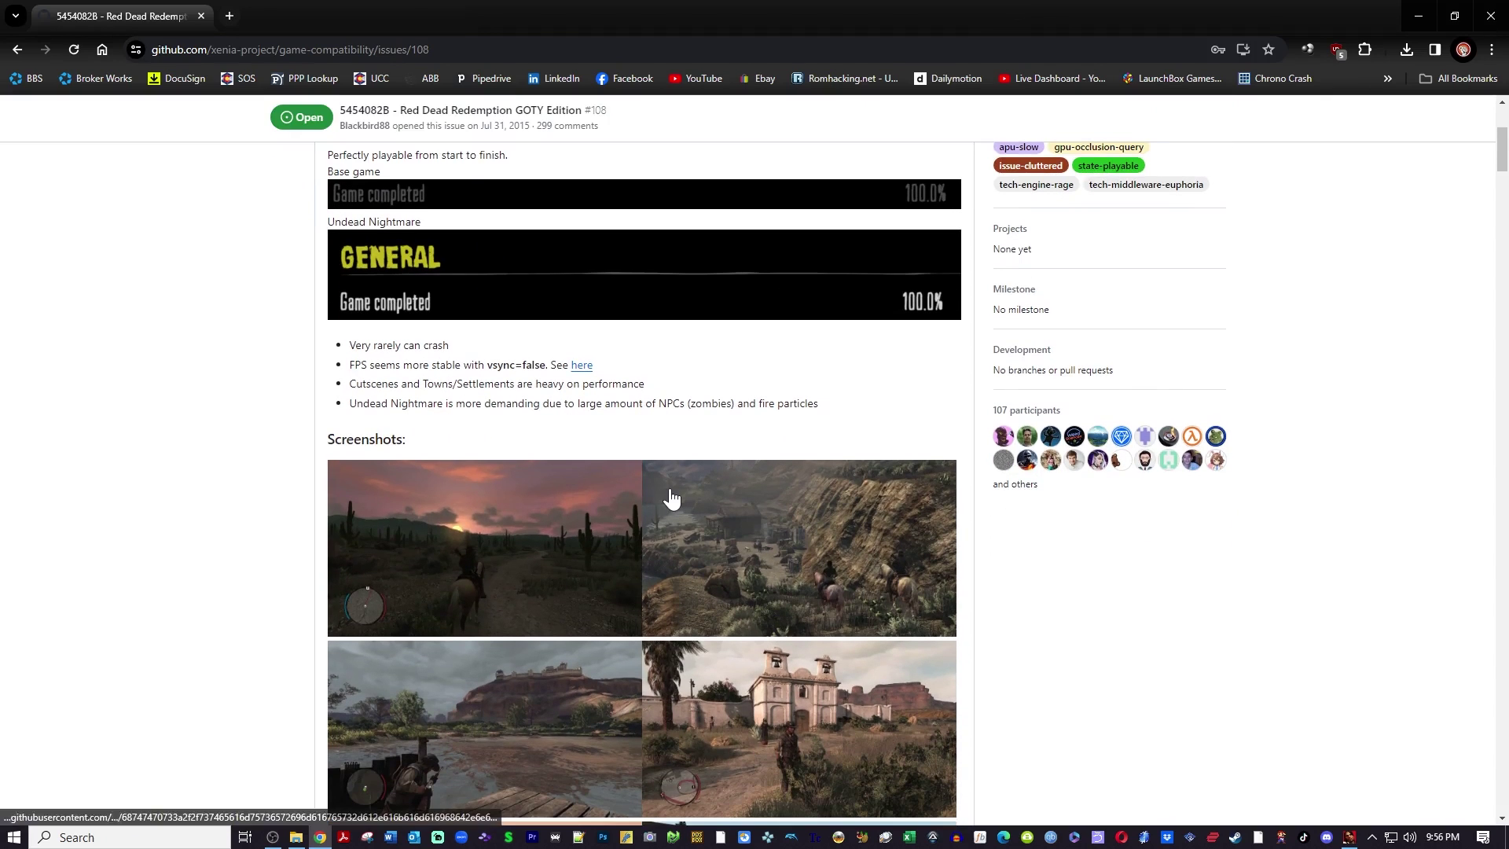
scroll(671, 496, "down", 6)
scroll(675, 489, "down", 10)
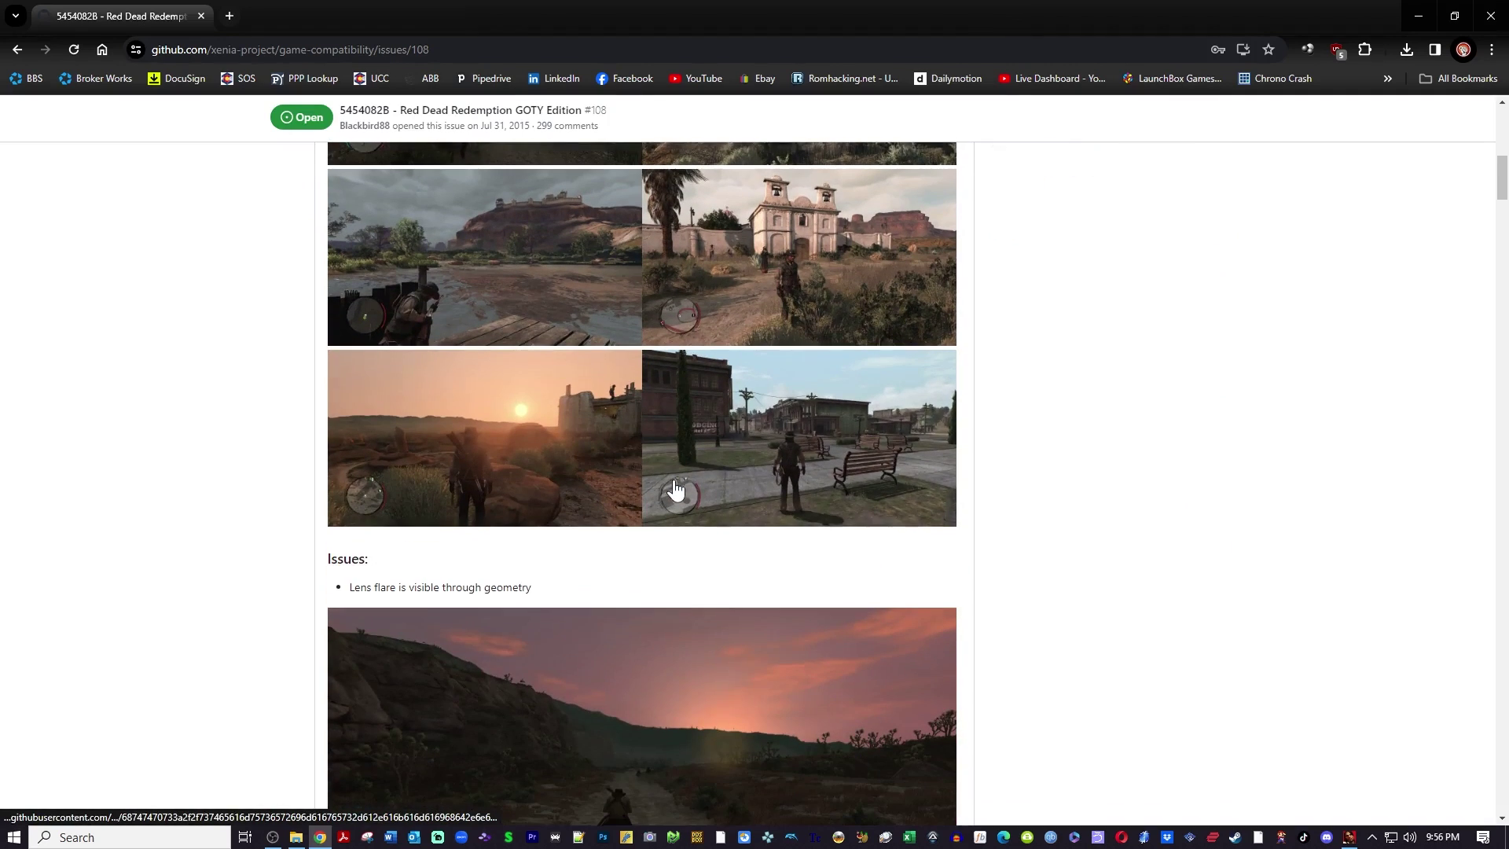
scroll(678, 488, "down", 3)
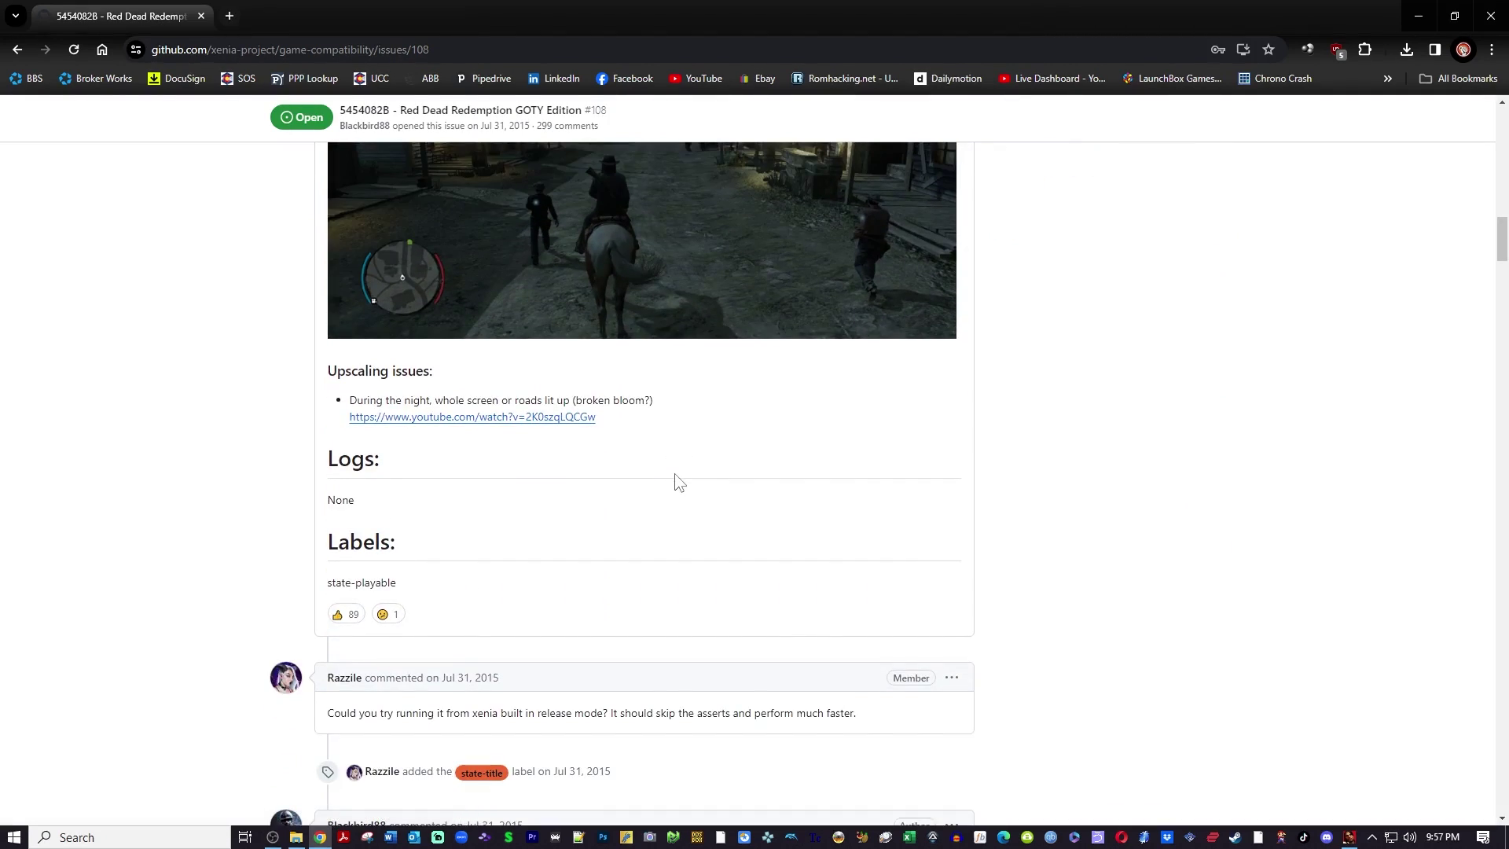
scroll(676, 476, "down", 5)
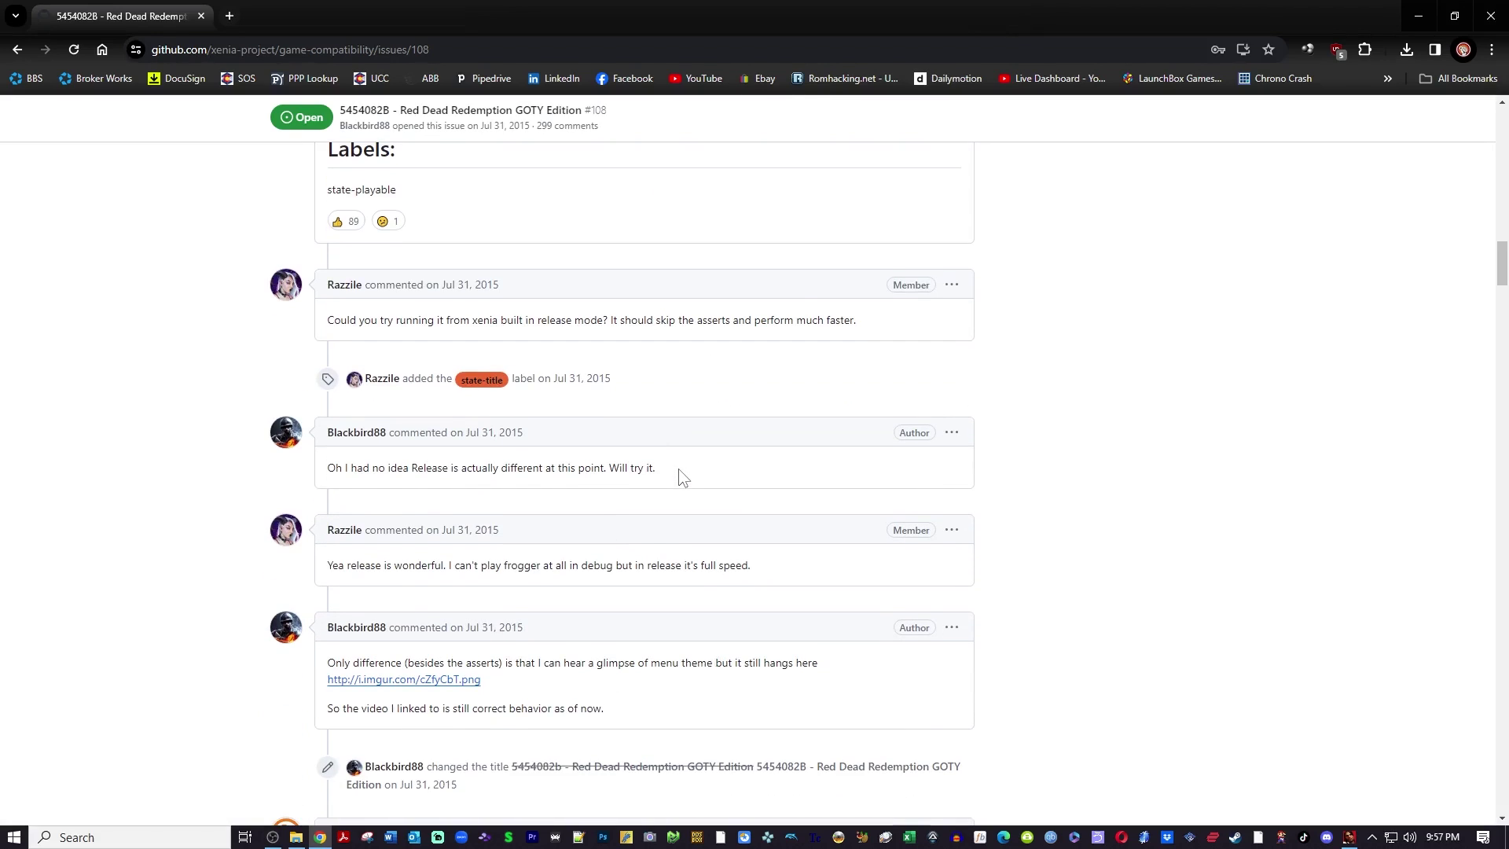
scroll(688, 464, "up", 14)
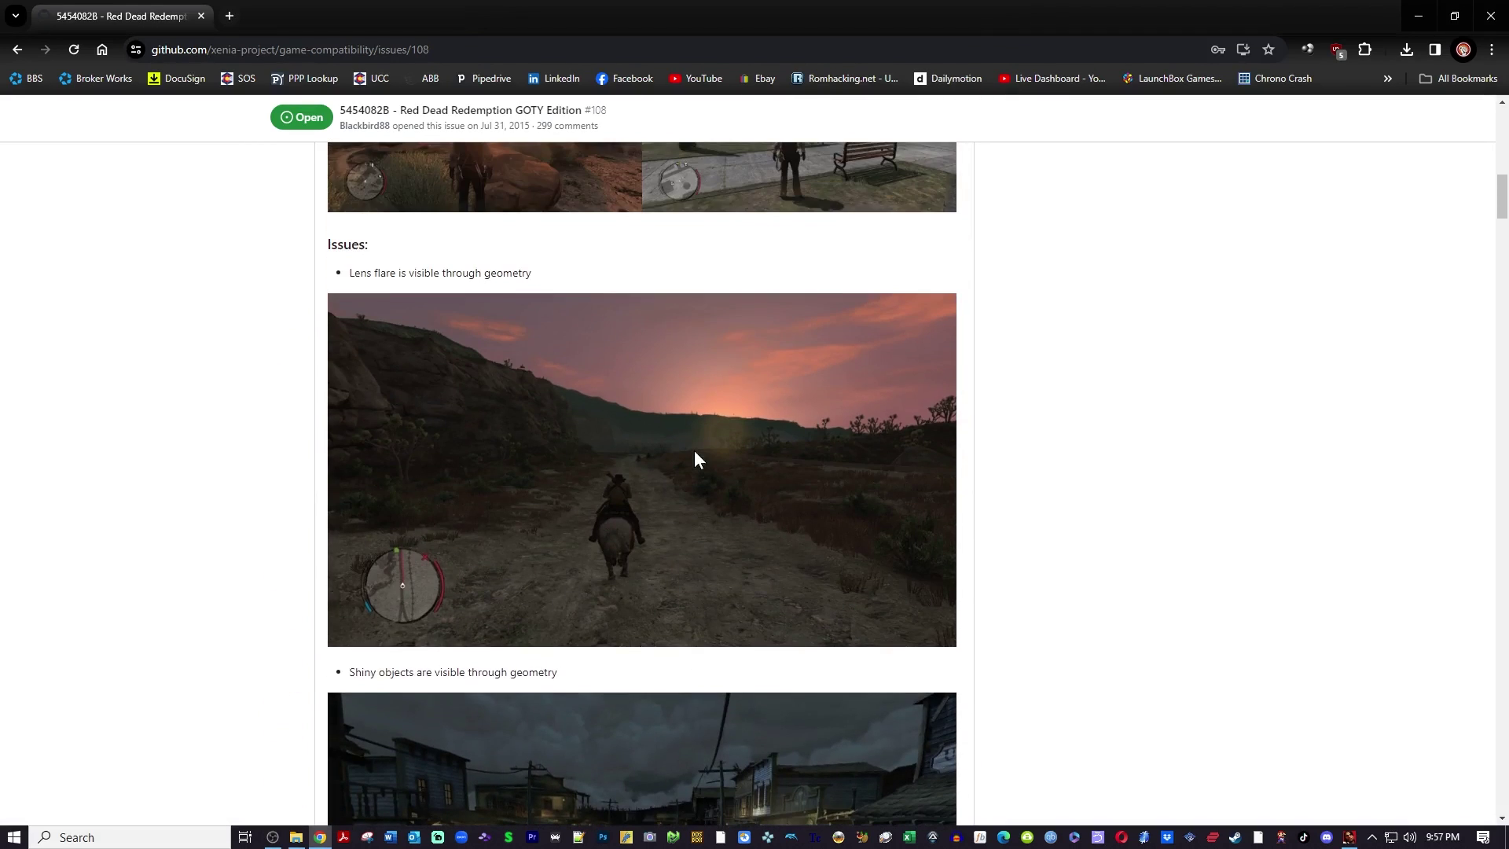
scroll(695, 458, "up", 7)
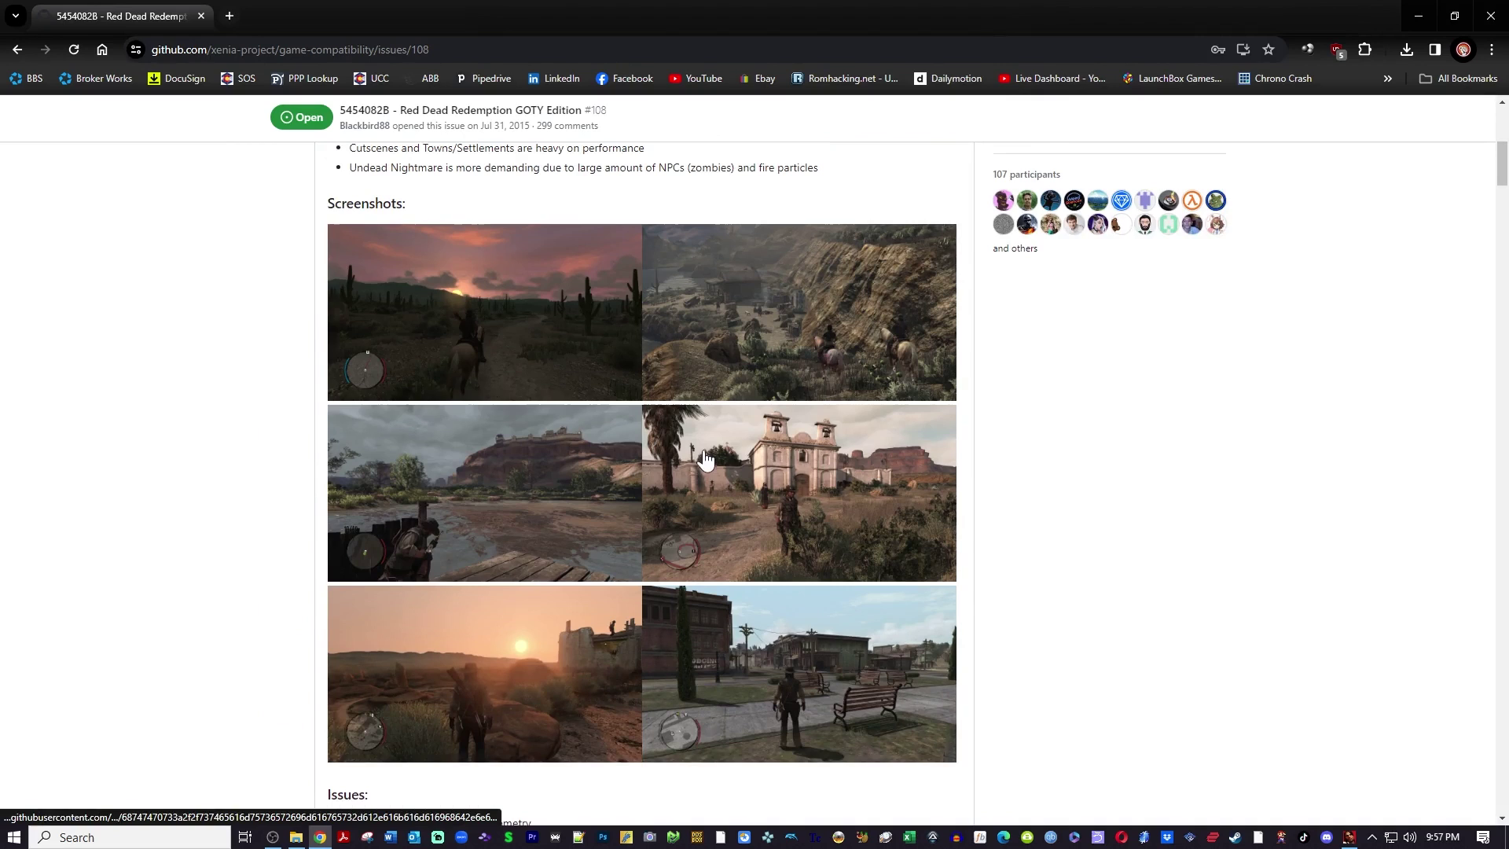